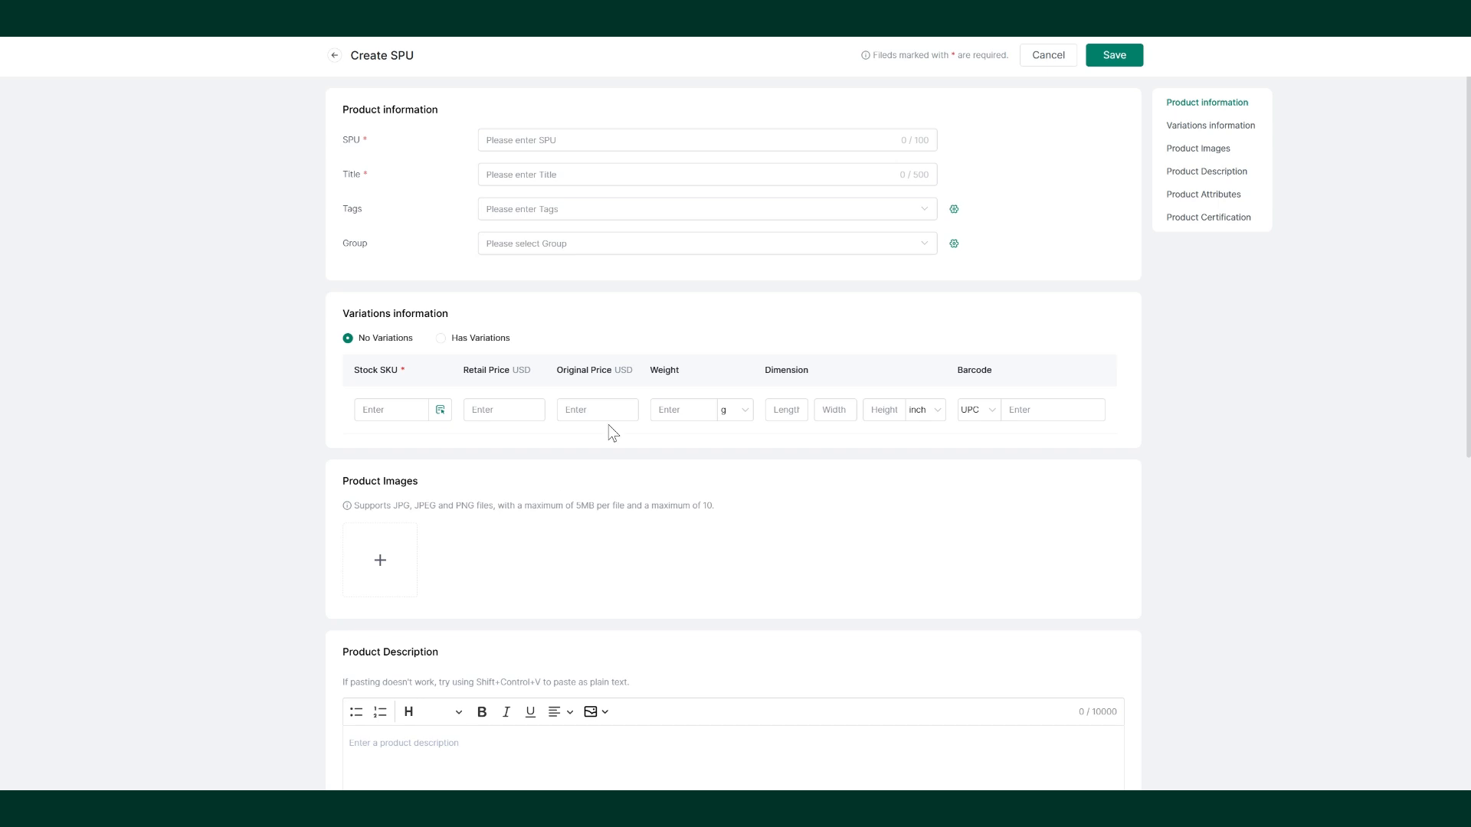
- Enter TEST123456 as the SPU and paste the title starting "5pcs Women's Vintage Motivational Quote T-Shirts"
left_click(590, 136)
type("TEST123456")
left_click(564, 174)
key("ctrl+v")
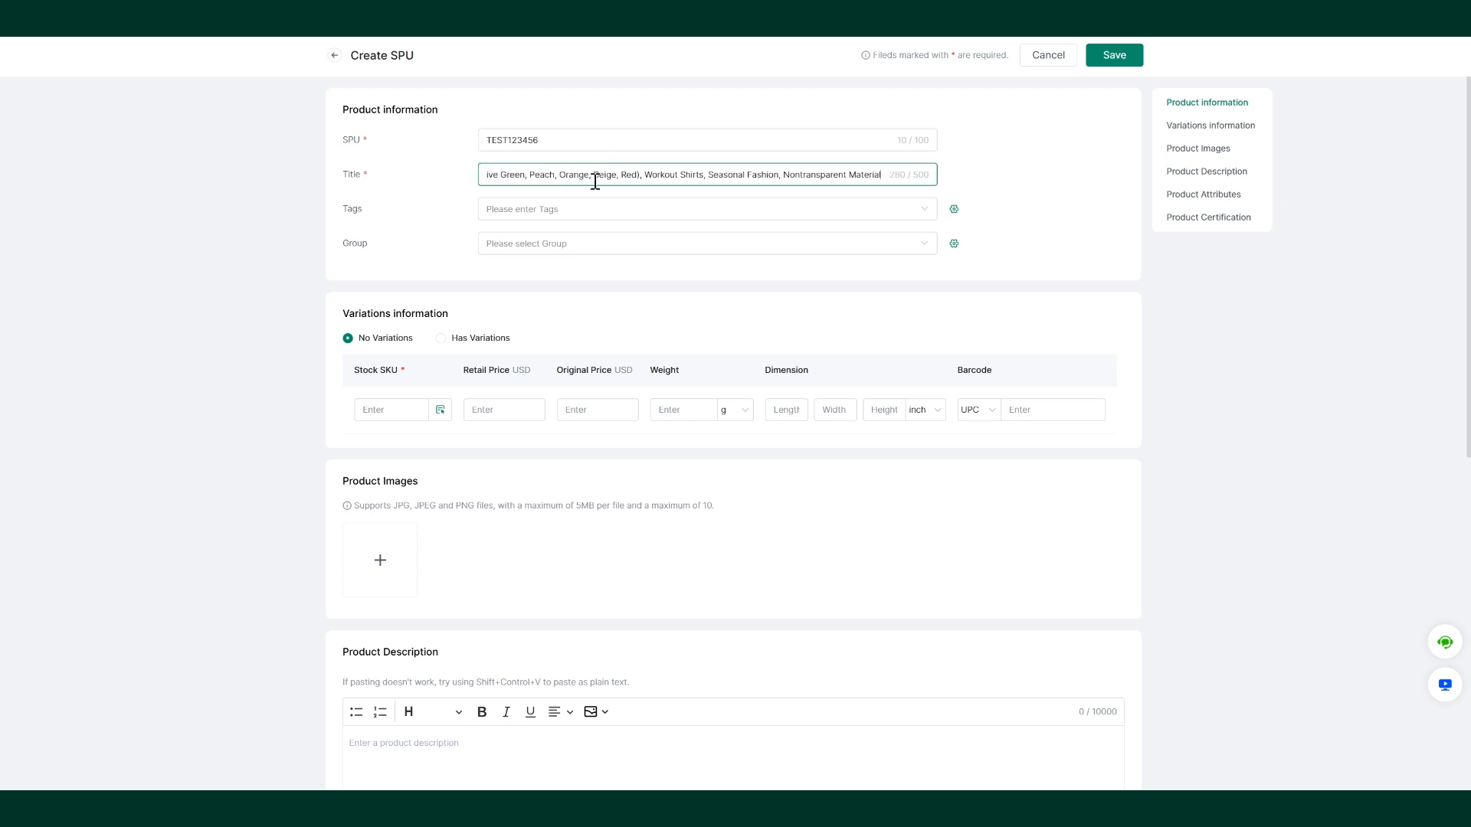
left_click(623, 209)
left_click(954, 228)
left_click(842, 245)
left_click(842, 245)
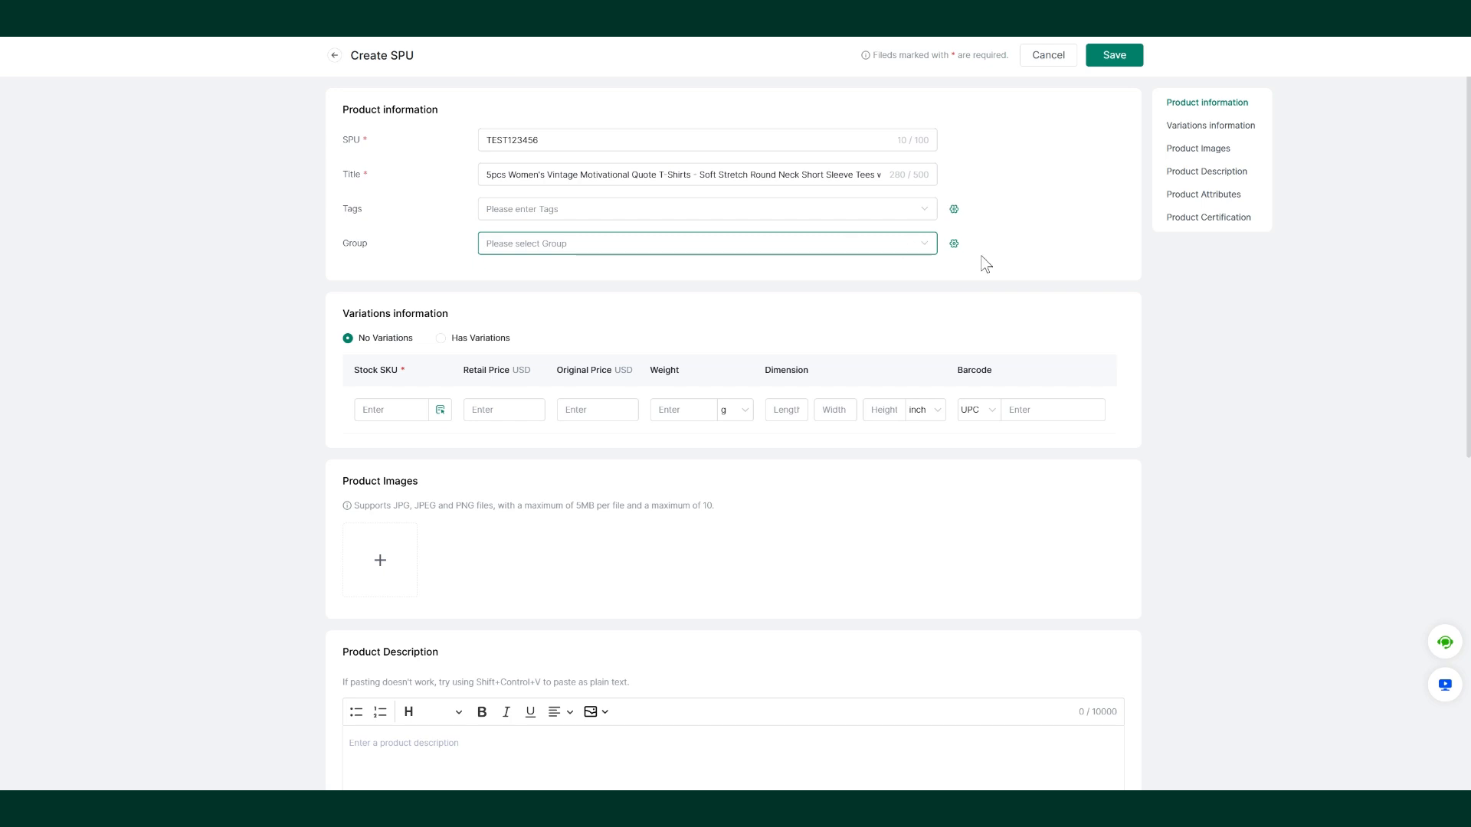
- Map the variation-free product to stock SKU 4447-Milkly White-XXL and look through that stock SKU's editable details
left_click(439, 414)
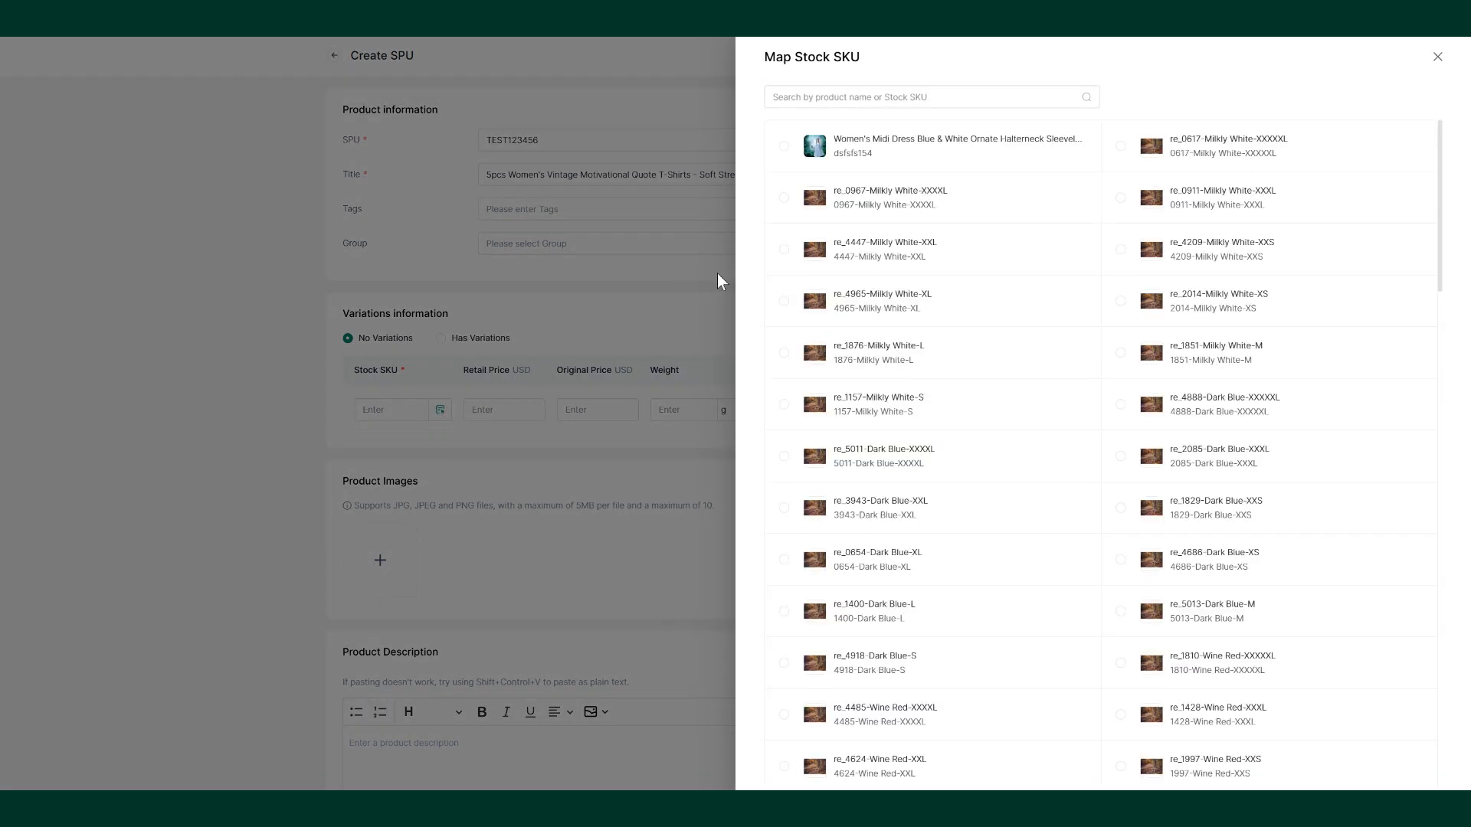
left_click(784, 249)
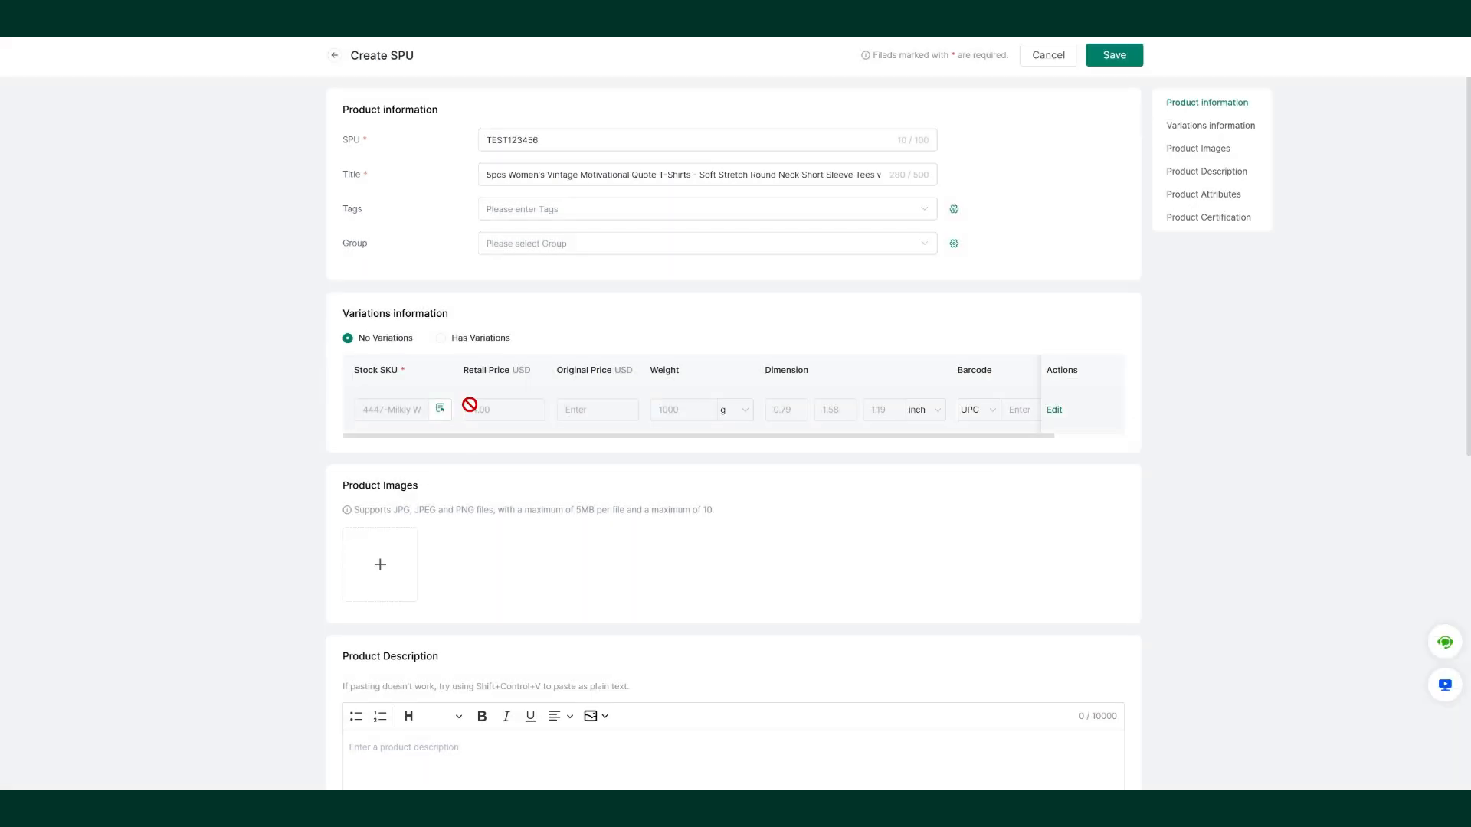
mouse_move(439, 409)
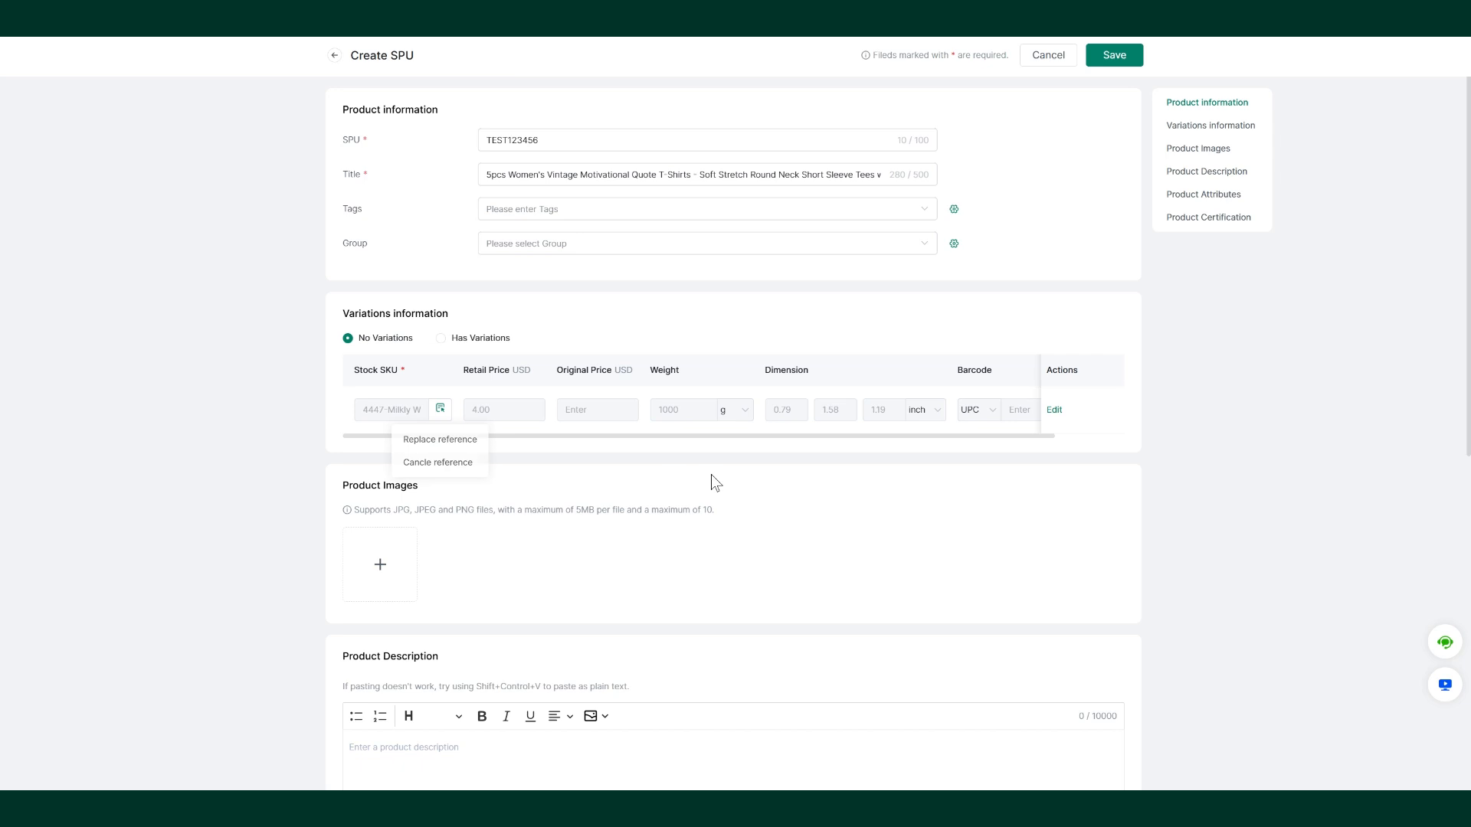
left_click(1055, 411)
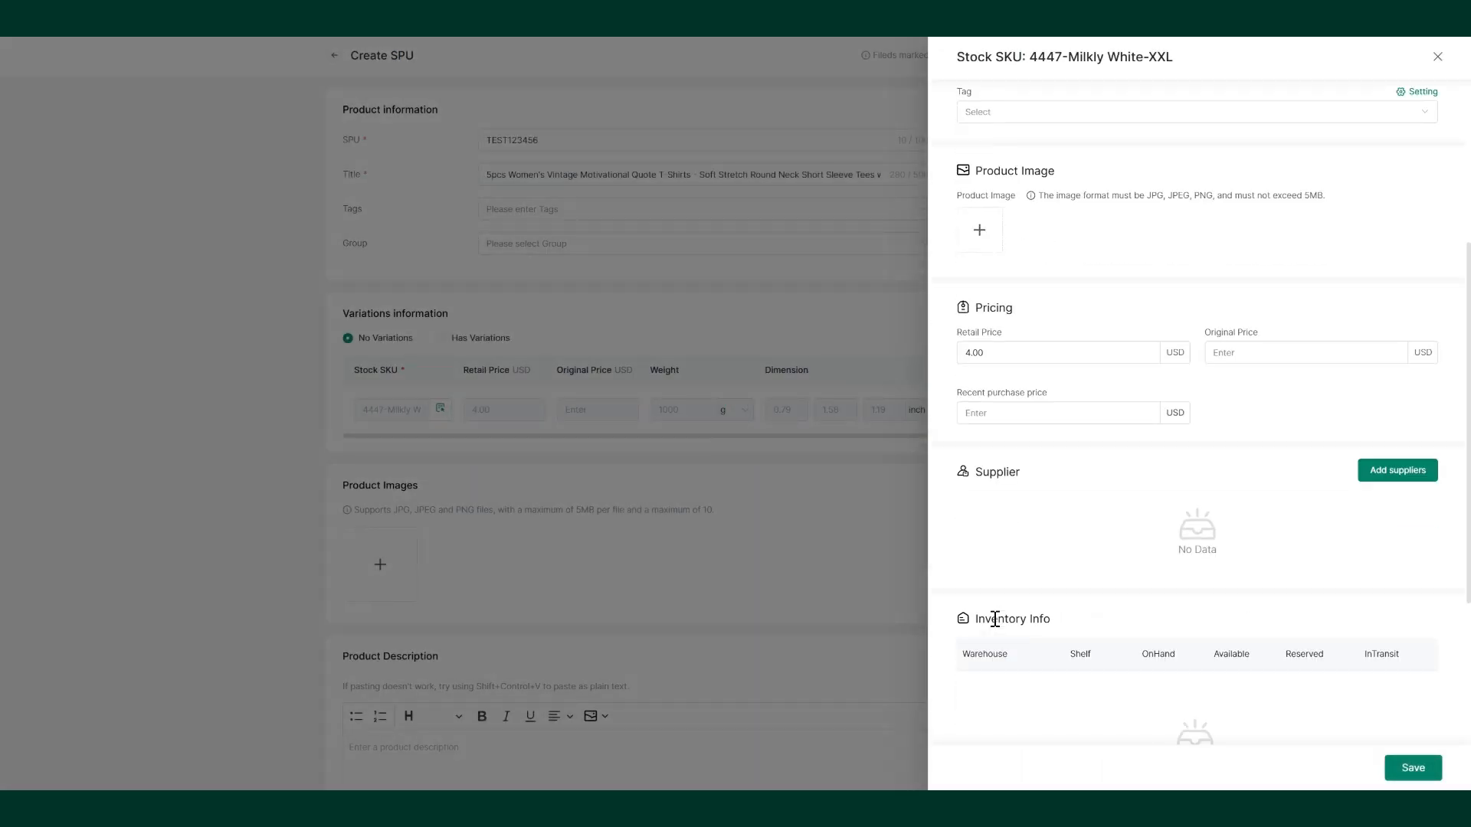
left_click(1438, 55)
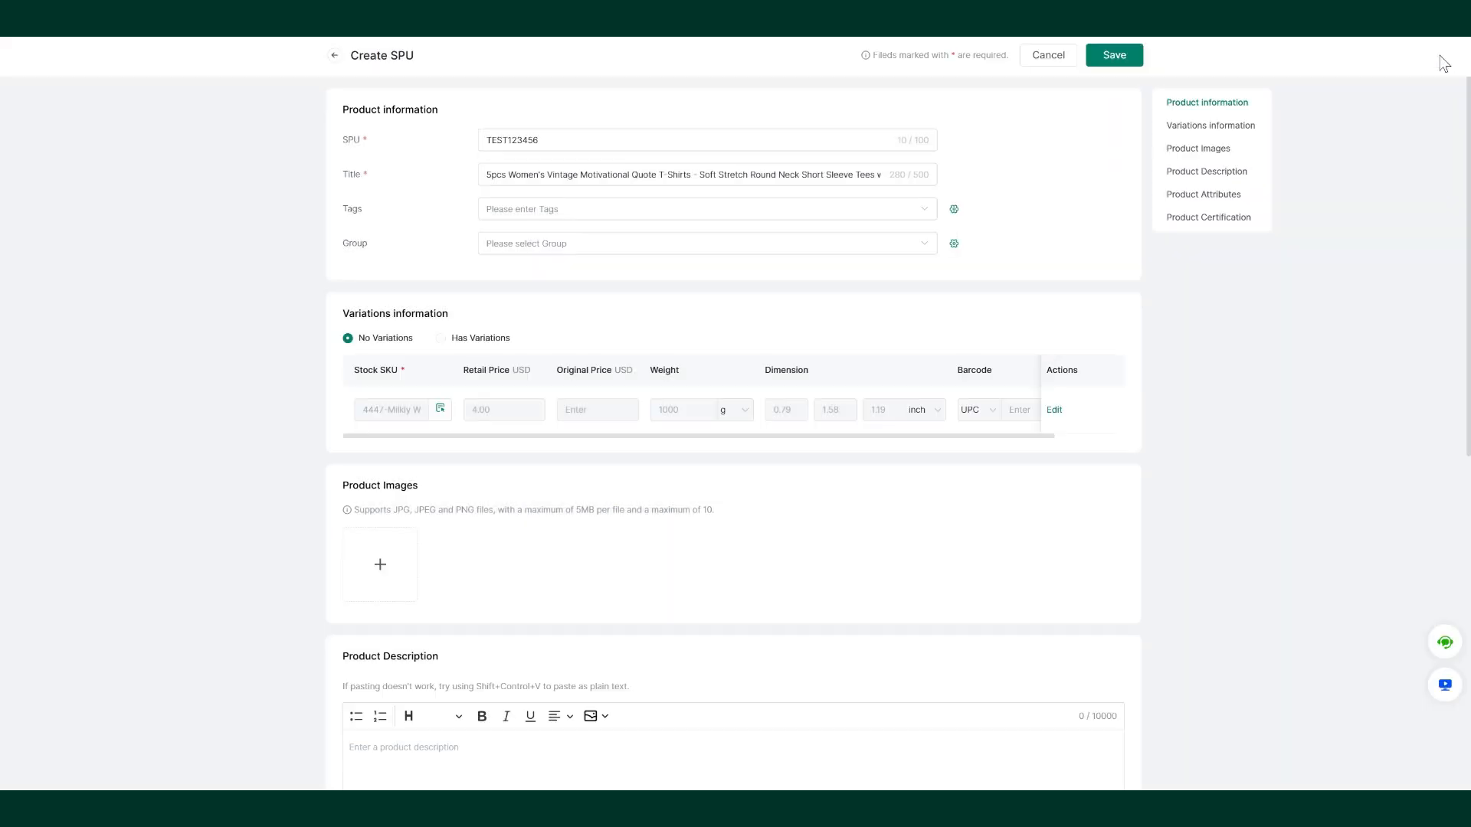
- Switch the product to Has Variations and add Size and Color as its variation types
left_click(444, 338)
left_click(837, 443)
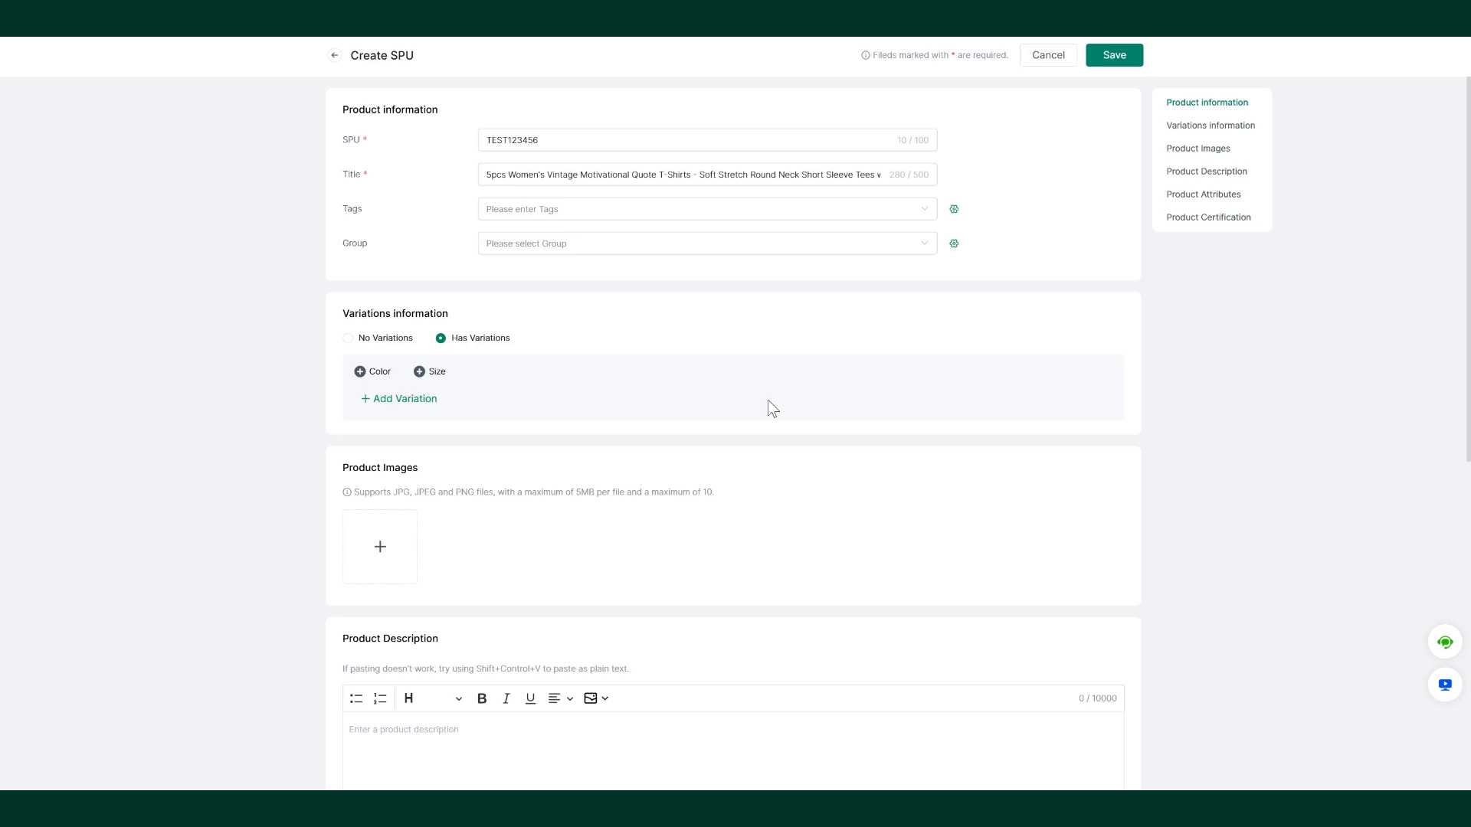
left_click(425, 372)
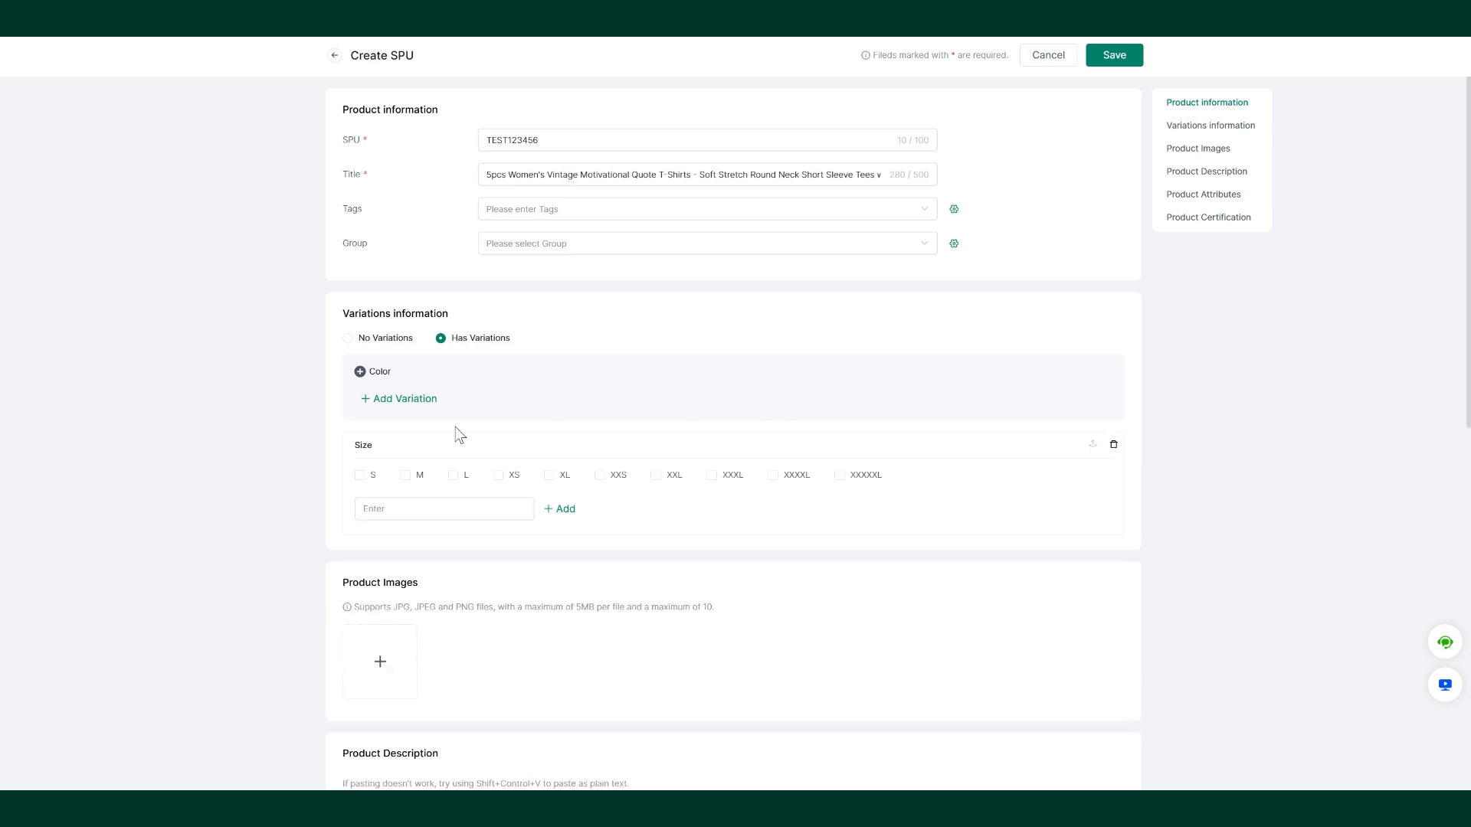
left_click(361, 372)
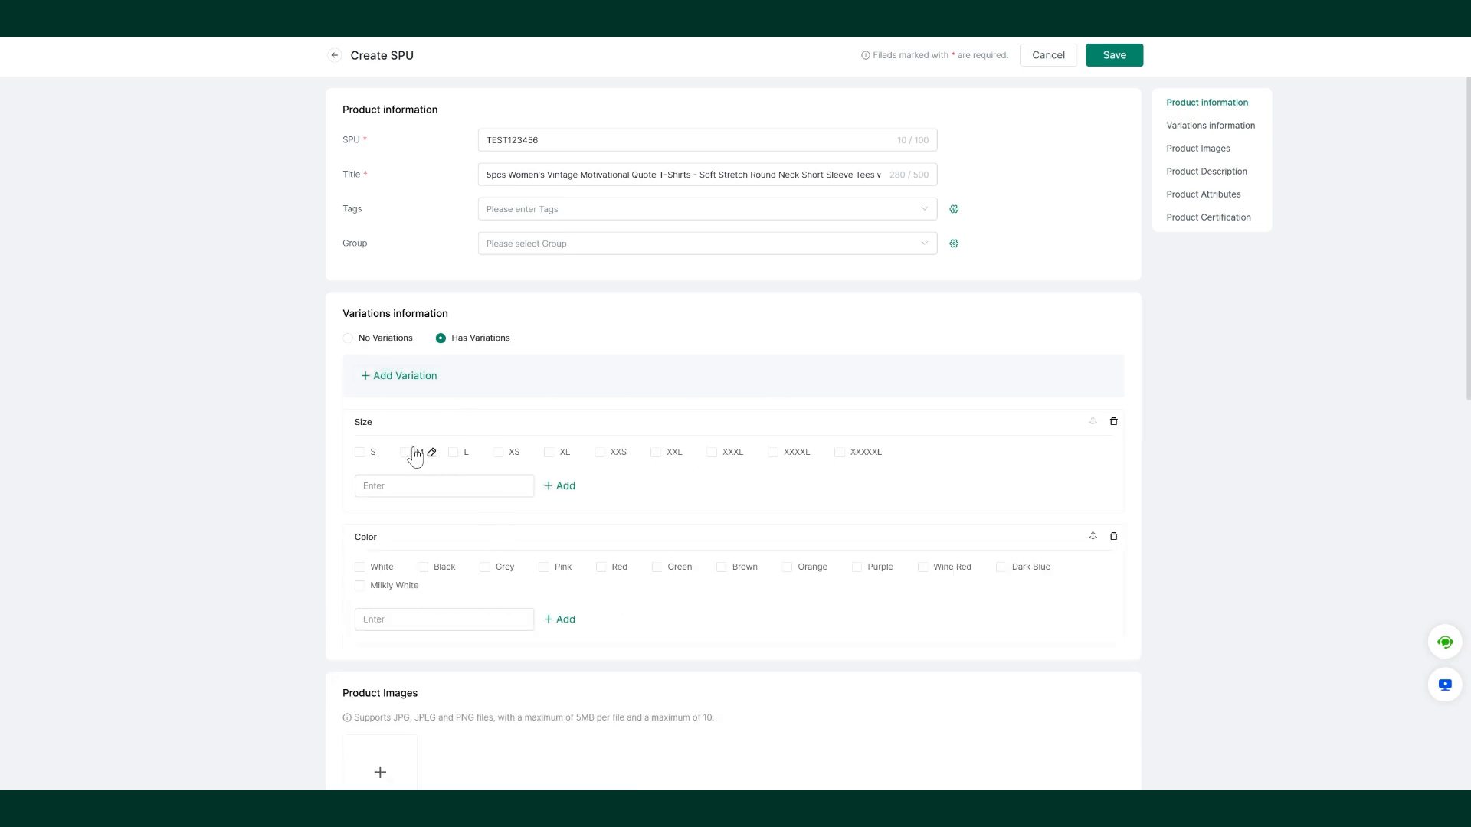
- Select size M and the colors Brown and Red as the product's variation options
left_click(414, 453)
left_click(722, 568)
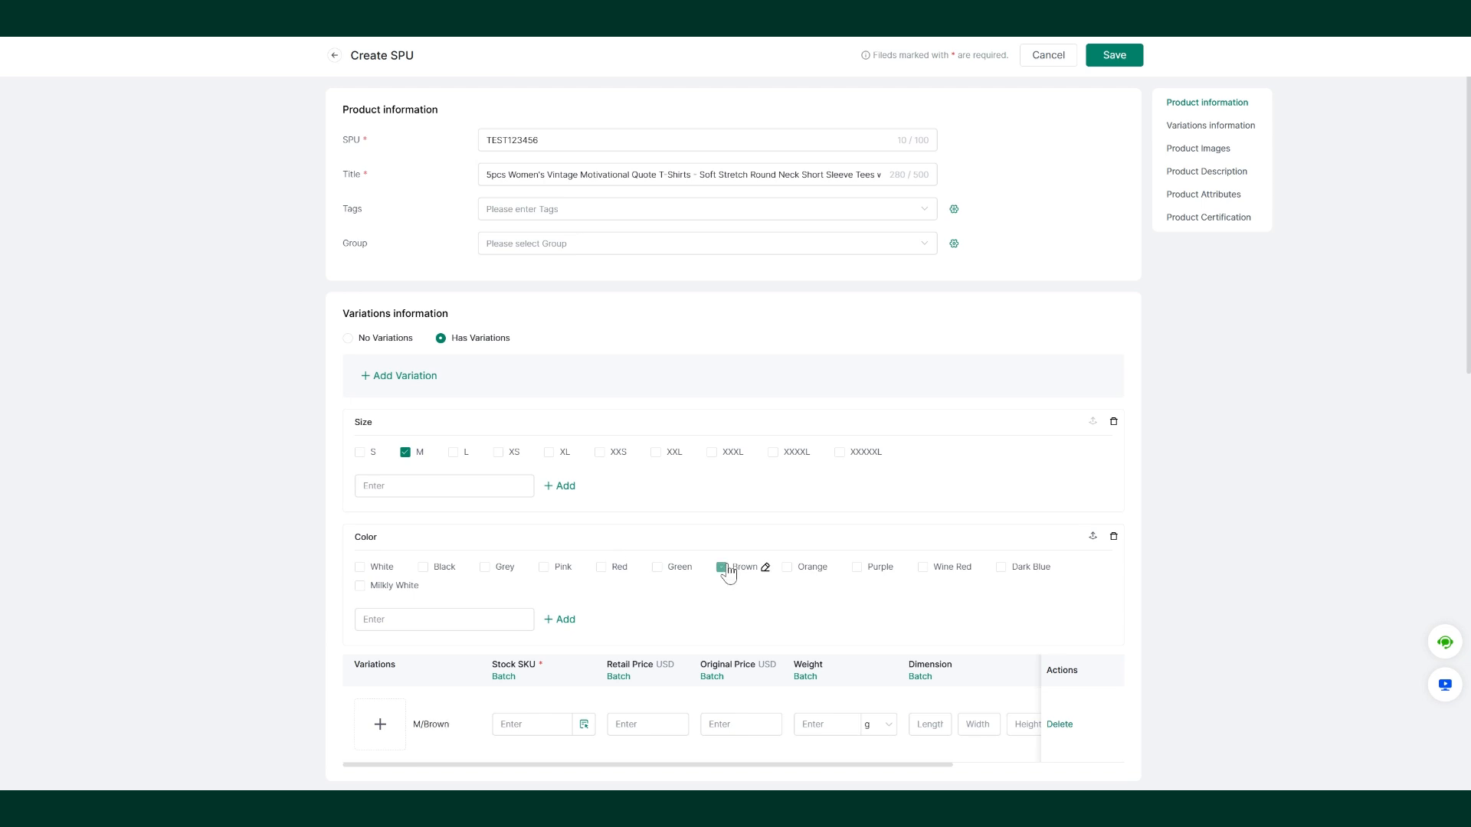
left_click(600, 568)
- Map the M/Brown variation to stock SKU dsfsfs154
scroll(586, 548, "down", 3)
left_click(584, 533)
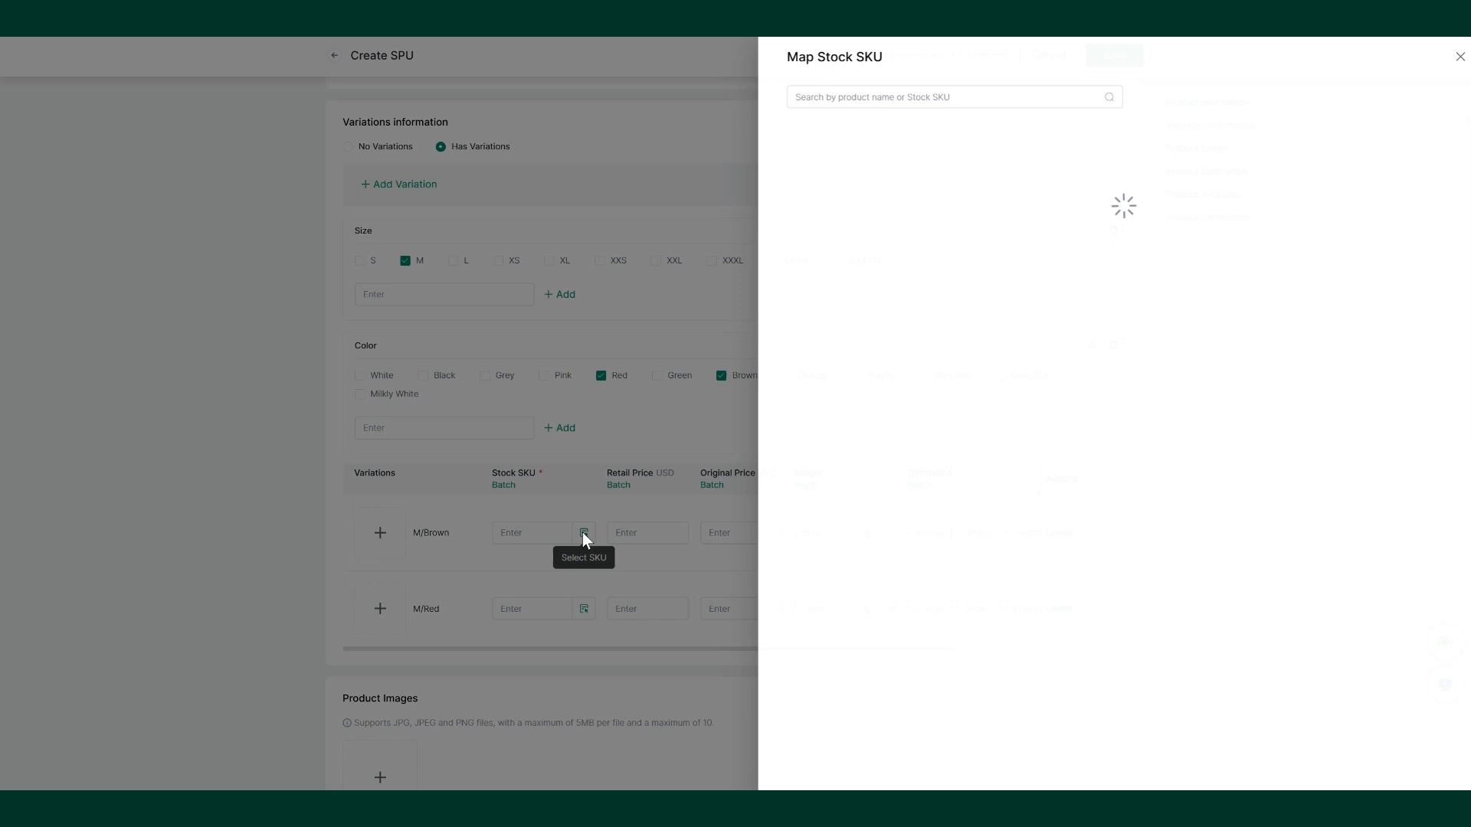
left_click(784, 147)
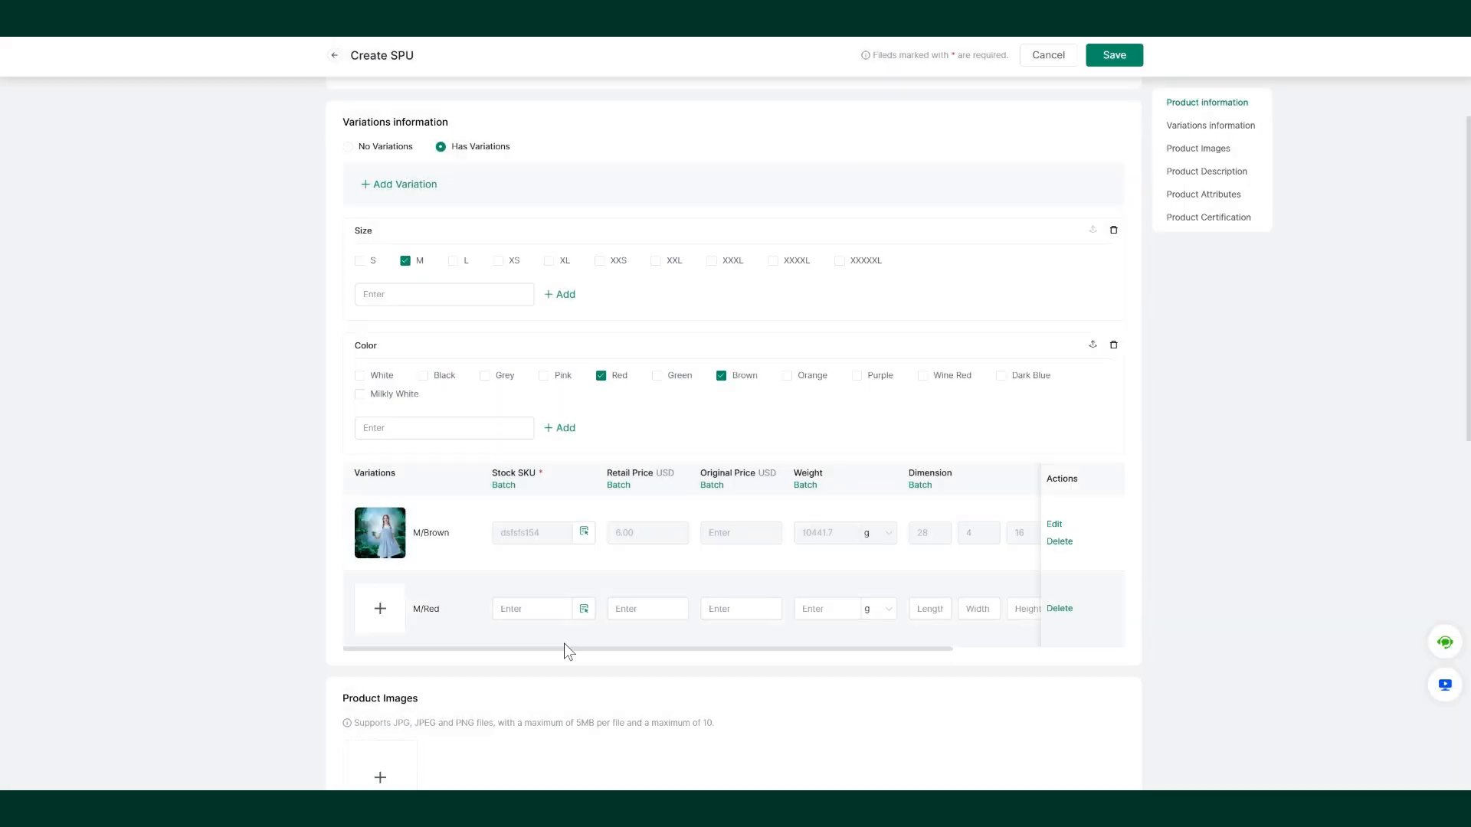
- Map the M/Red variation to stock SKU 0971-Purple-L, and delete that variation row
left_click(583, 609)
scroll(825, 555, "down", 10)
left_click(808, 555)
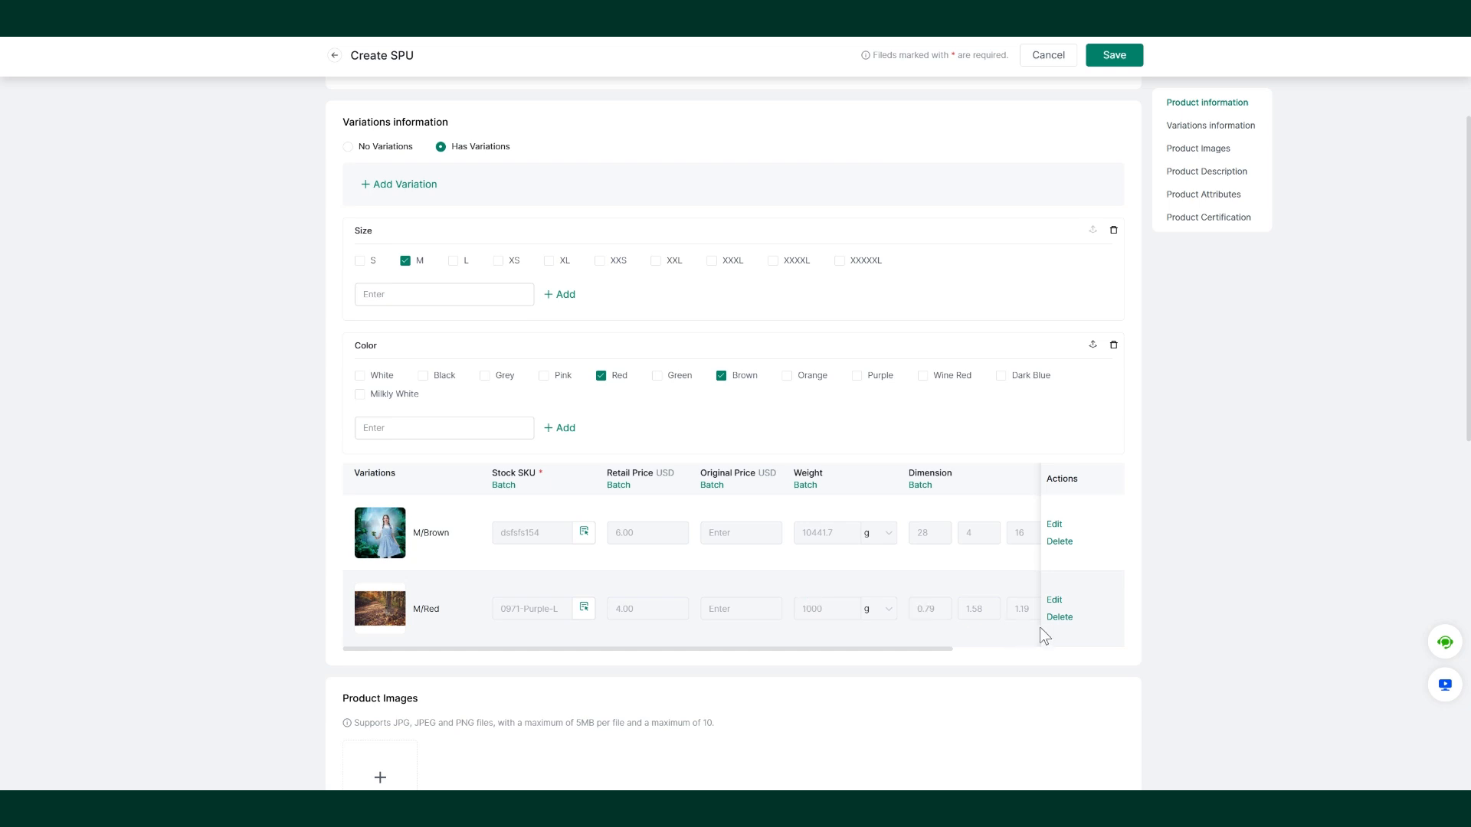
left_click(1060, 617)
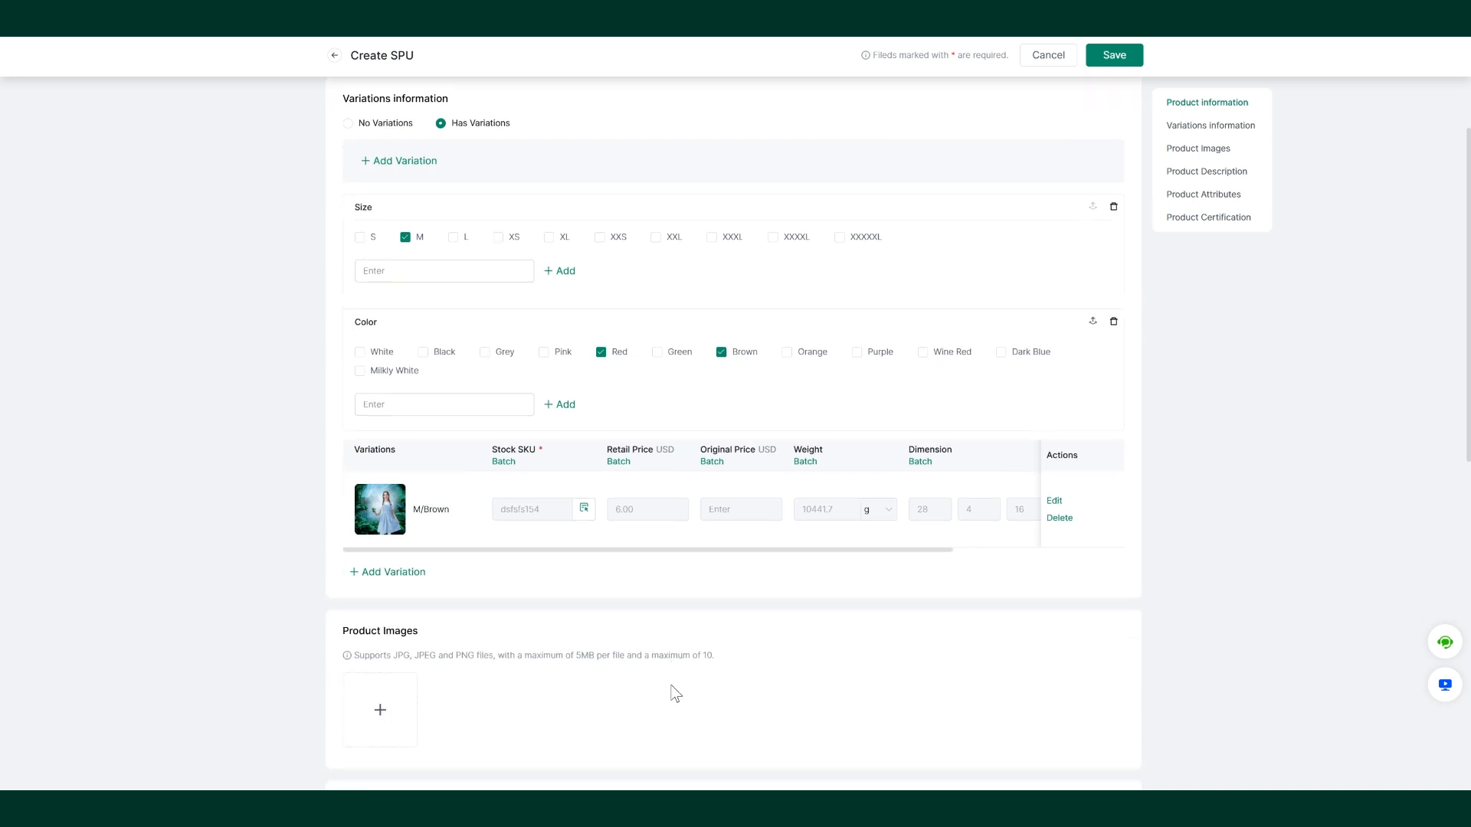
- Choose the Home Supplies certification template and look through its certification fields and the form for adding a certification
scroll(674, 694, "down", 7)
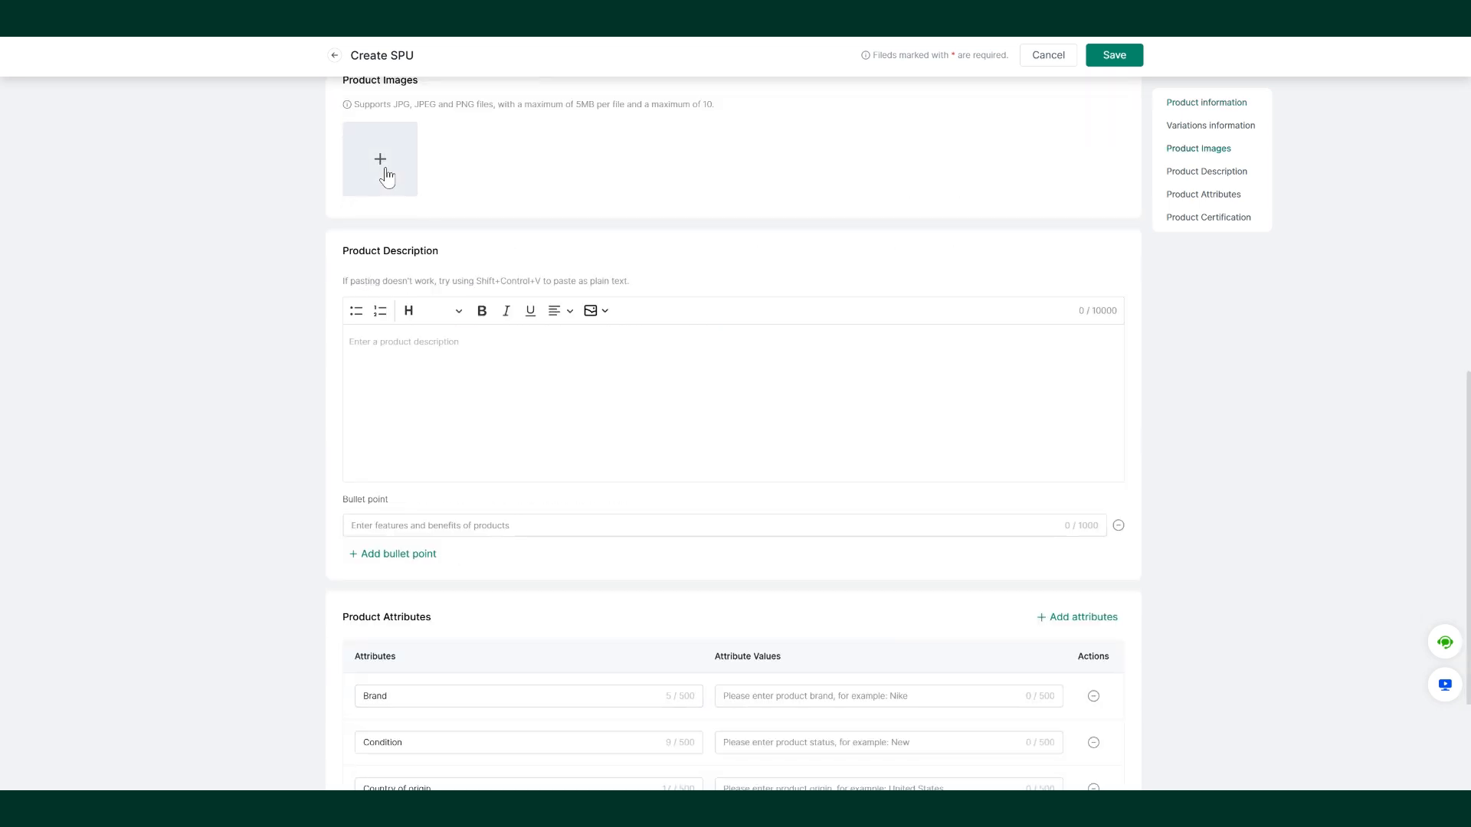
scroll(906, 481, "down", 3)
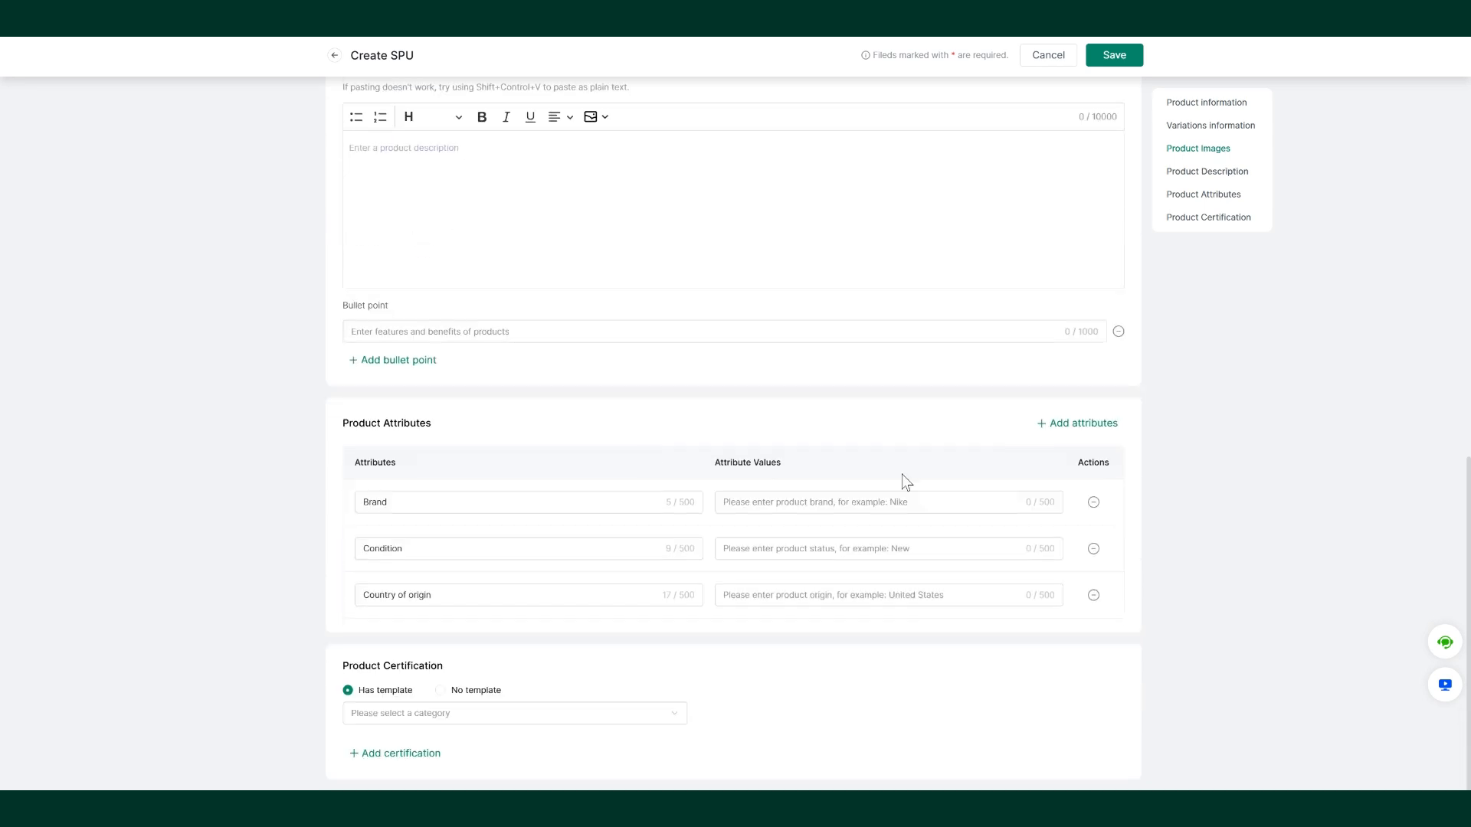
left_click(421, 721)
left_click(455, 589)
scroll(454, 590, "down", 12)
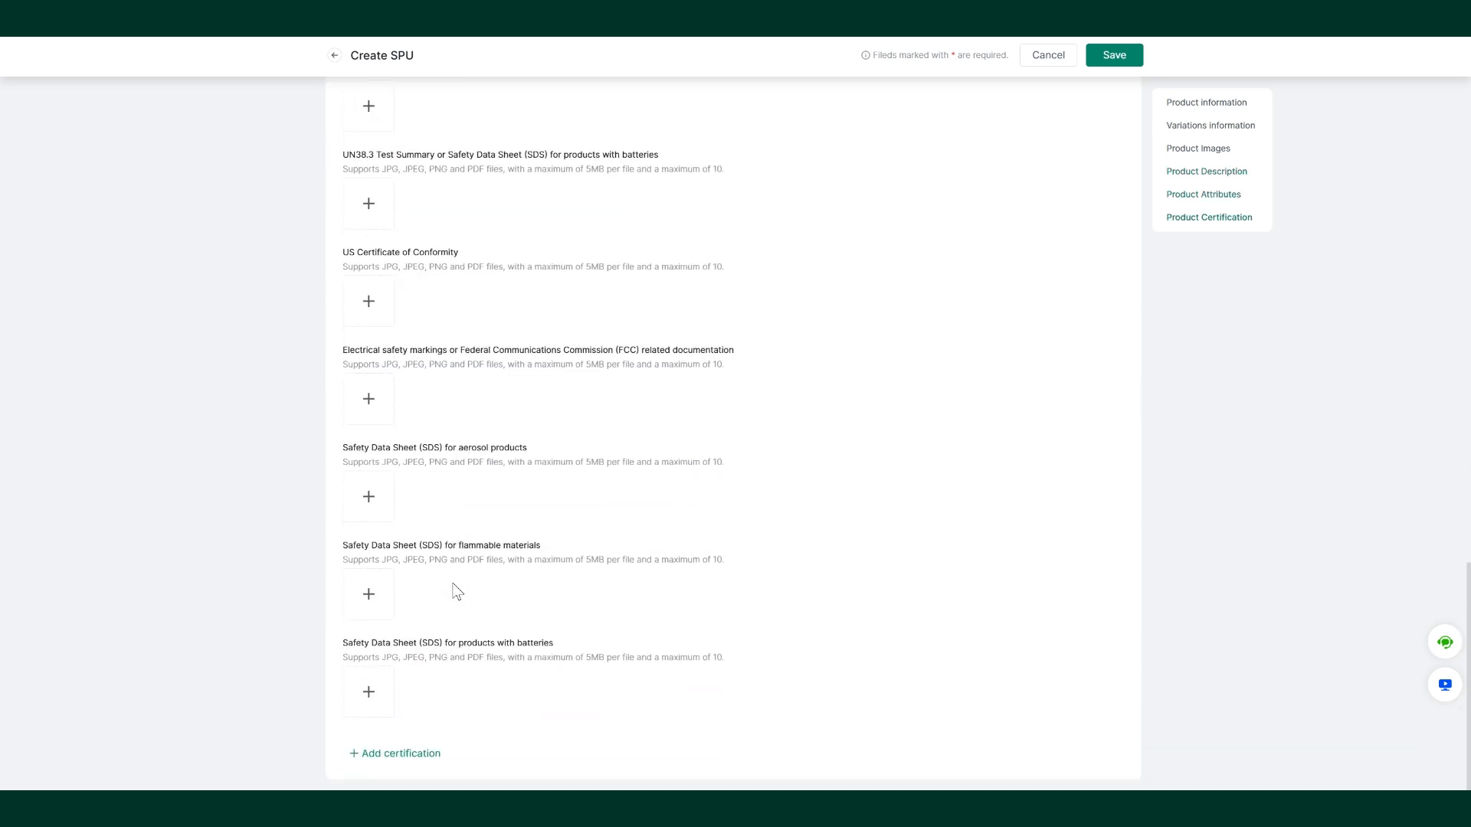
left_click(401, 754)
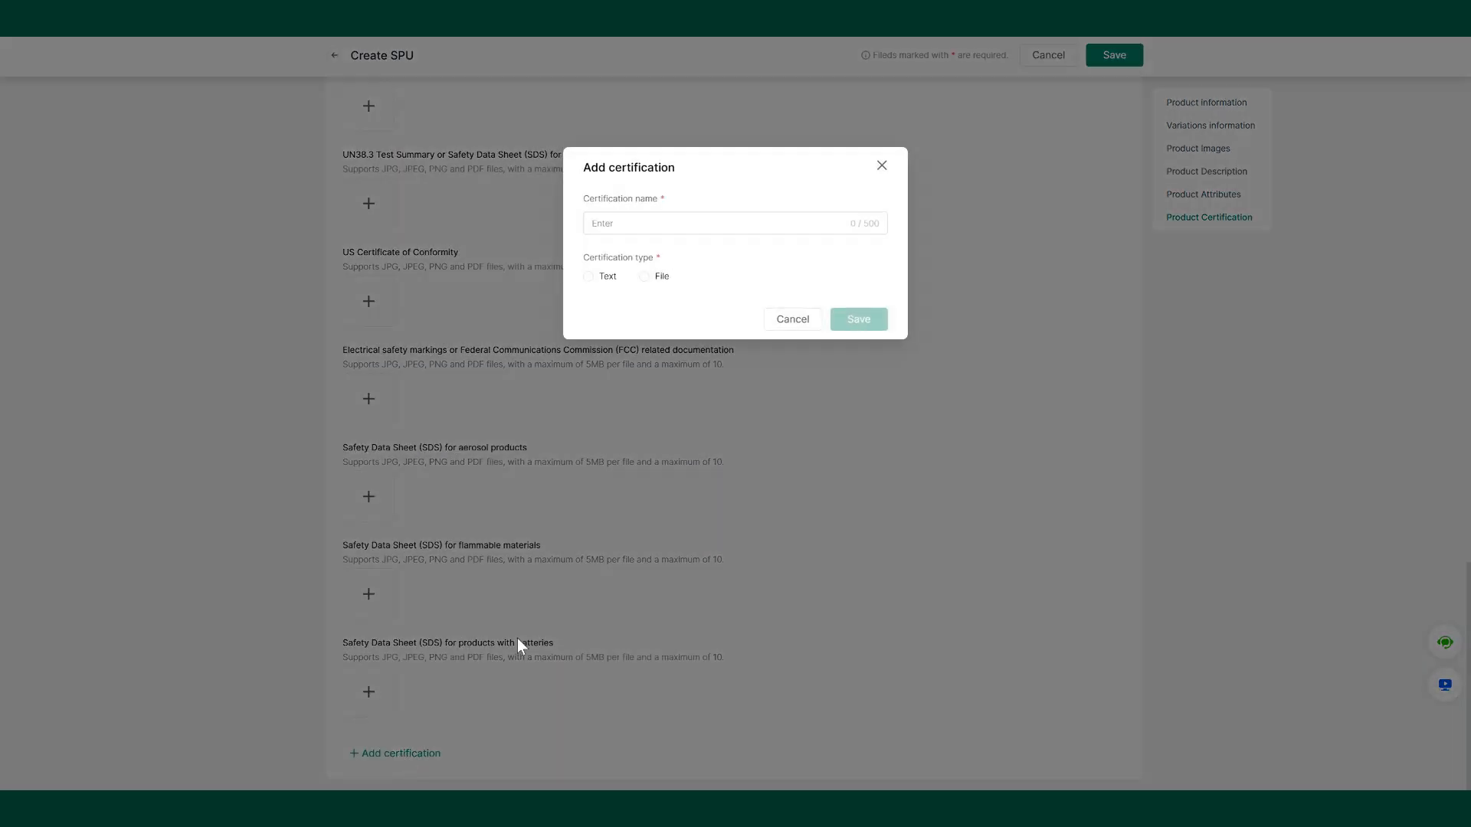
left_click(795, 325)
- Switch the product certification to No template and confirm the change
scroll(631, 388, "up", 8)
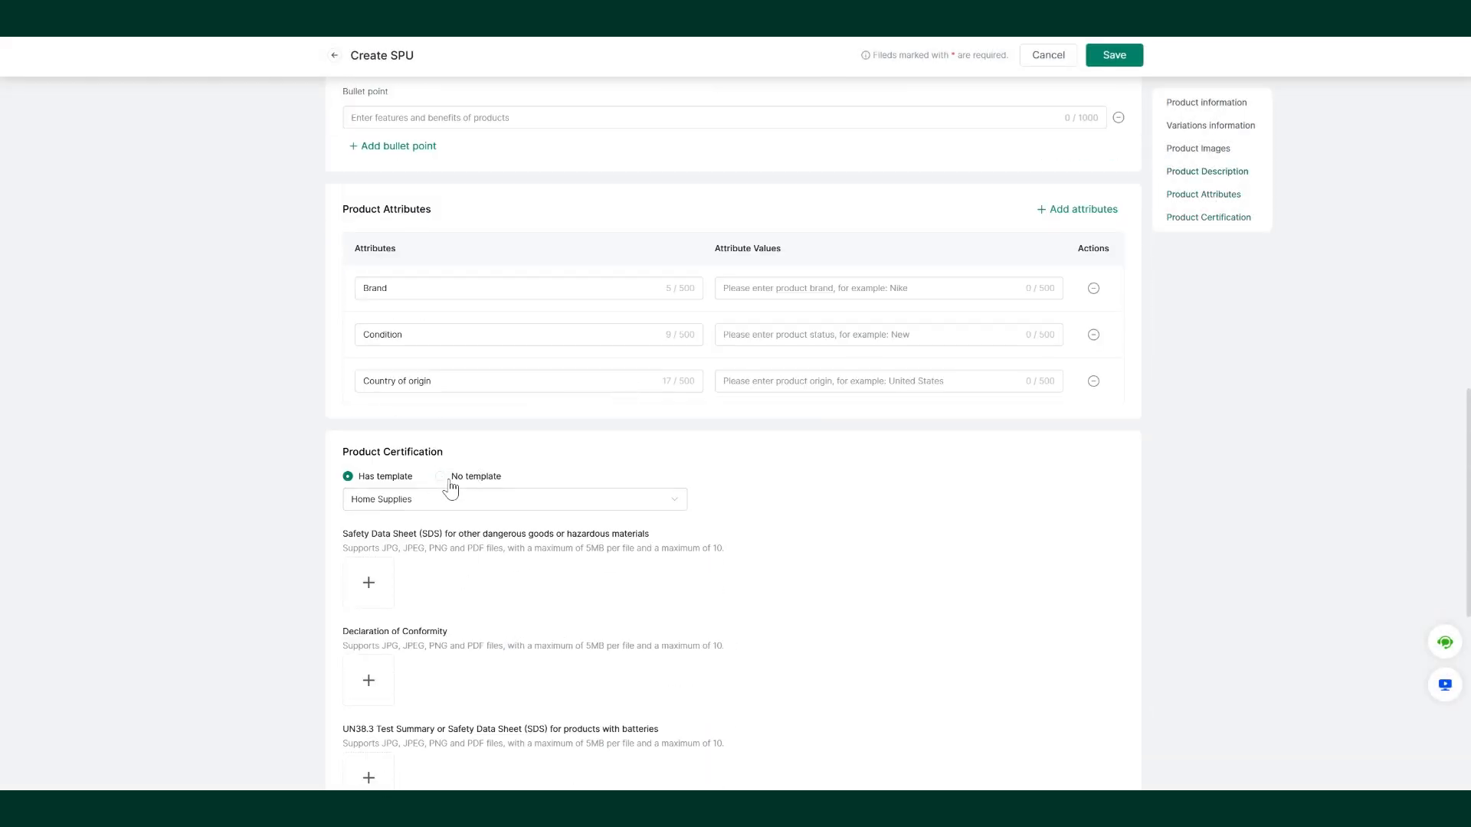
left_click(448, 478)
left_click(822, 452)
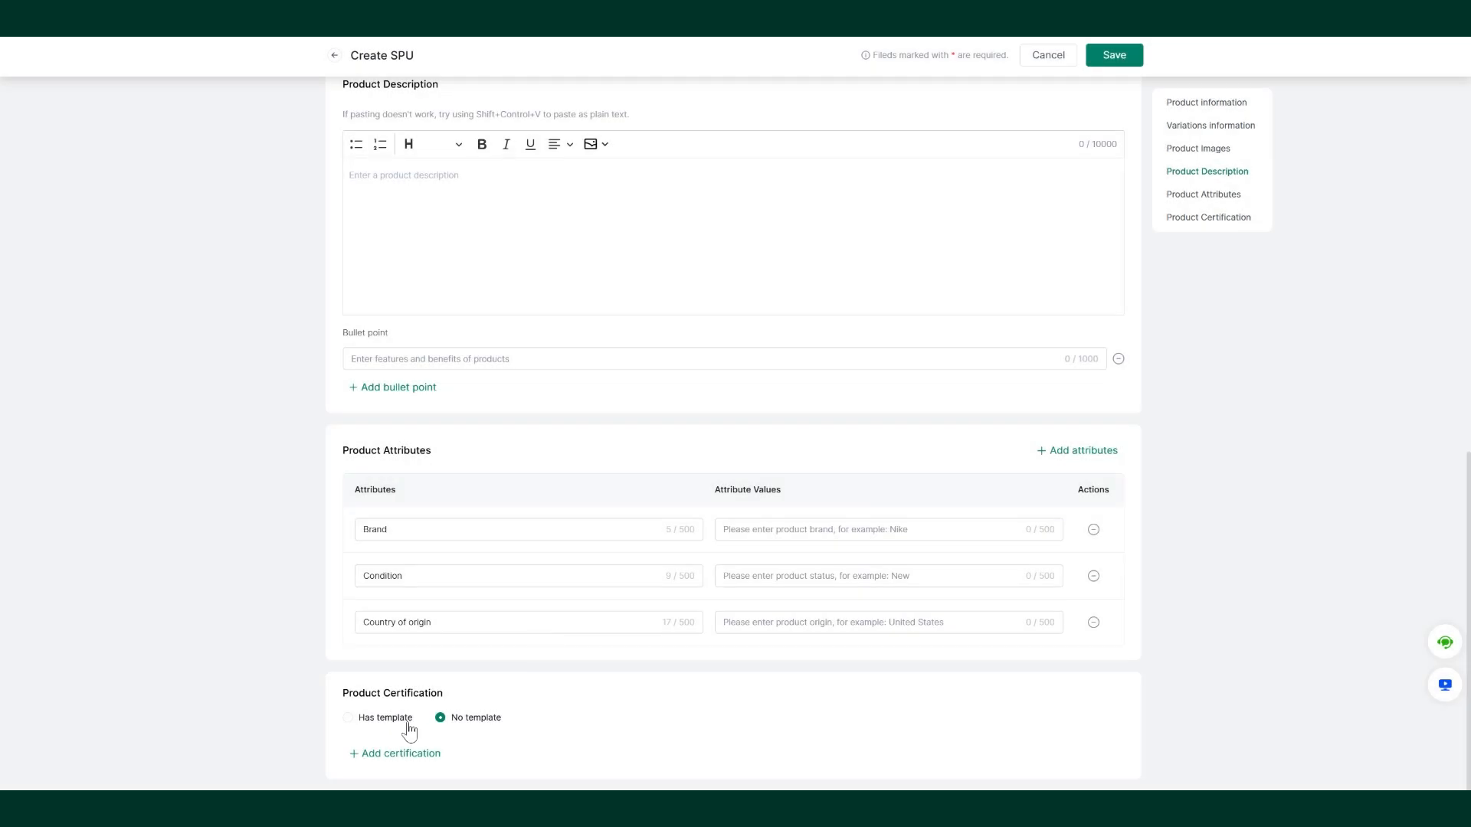
- Add a File-type certification named 11111 and save the new SPU
left_click(389, 755)
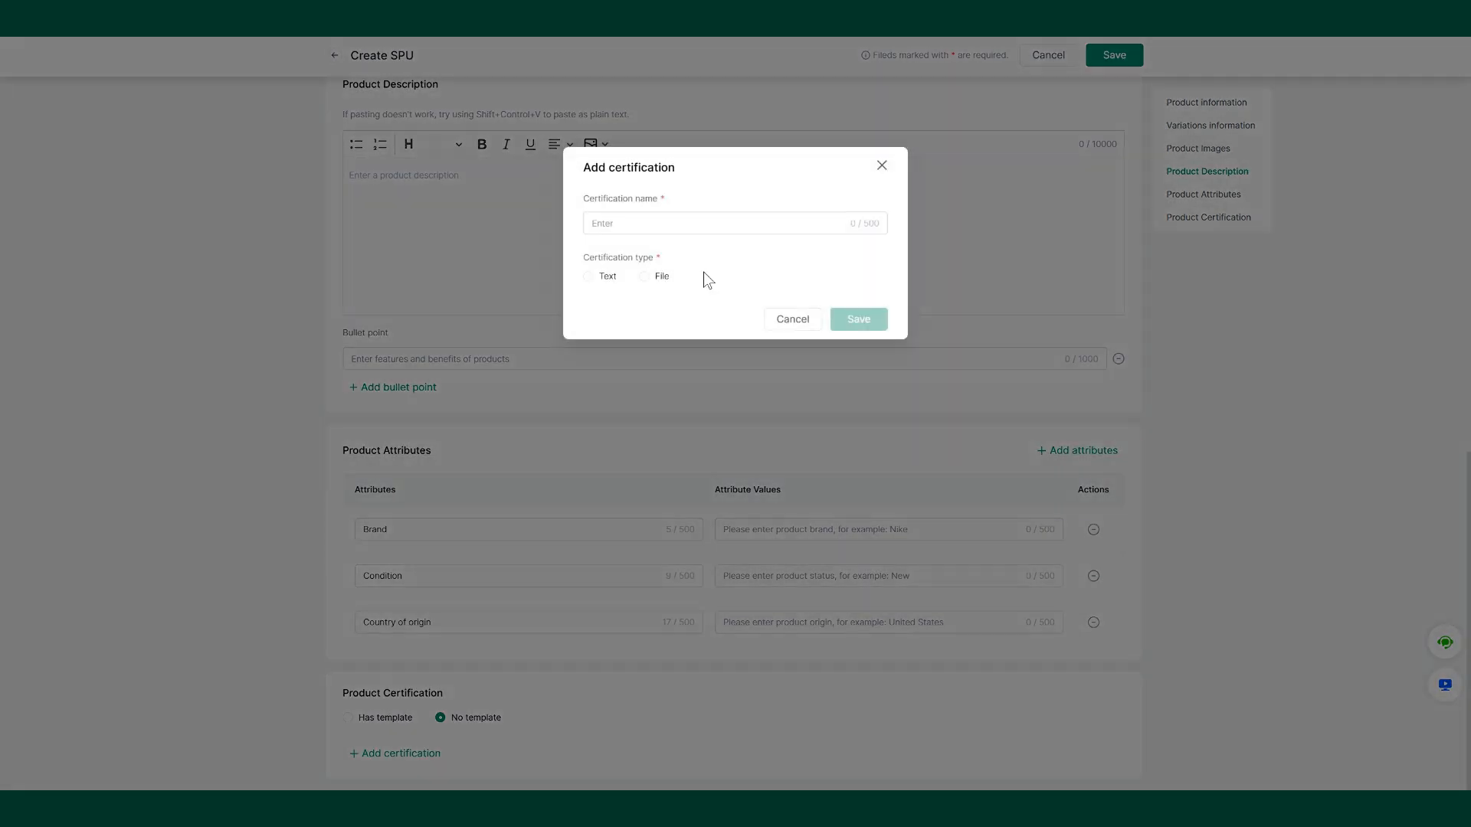
left_click(650, 225)
type("11111")
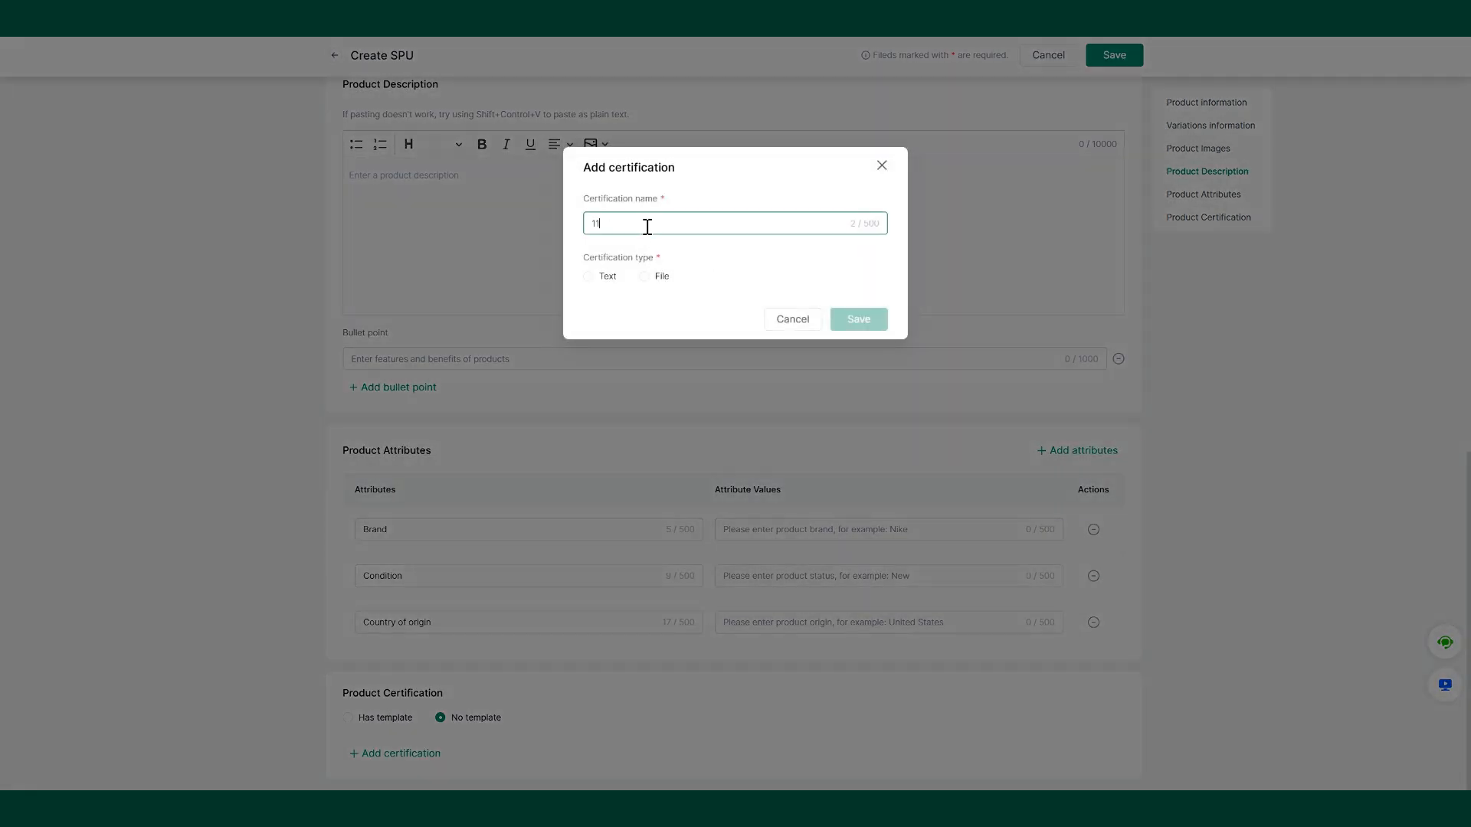
left_click(644, 276)
left_click(847, 320)
scroll(459, 625, "down", 2)
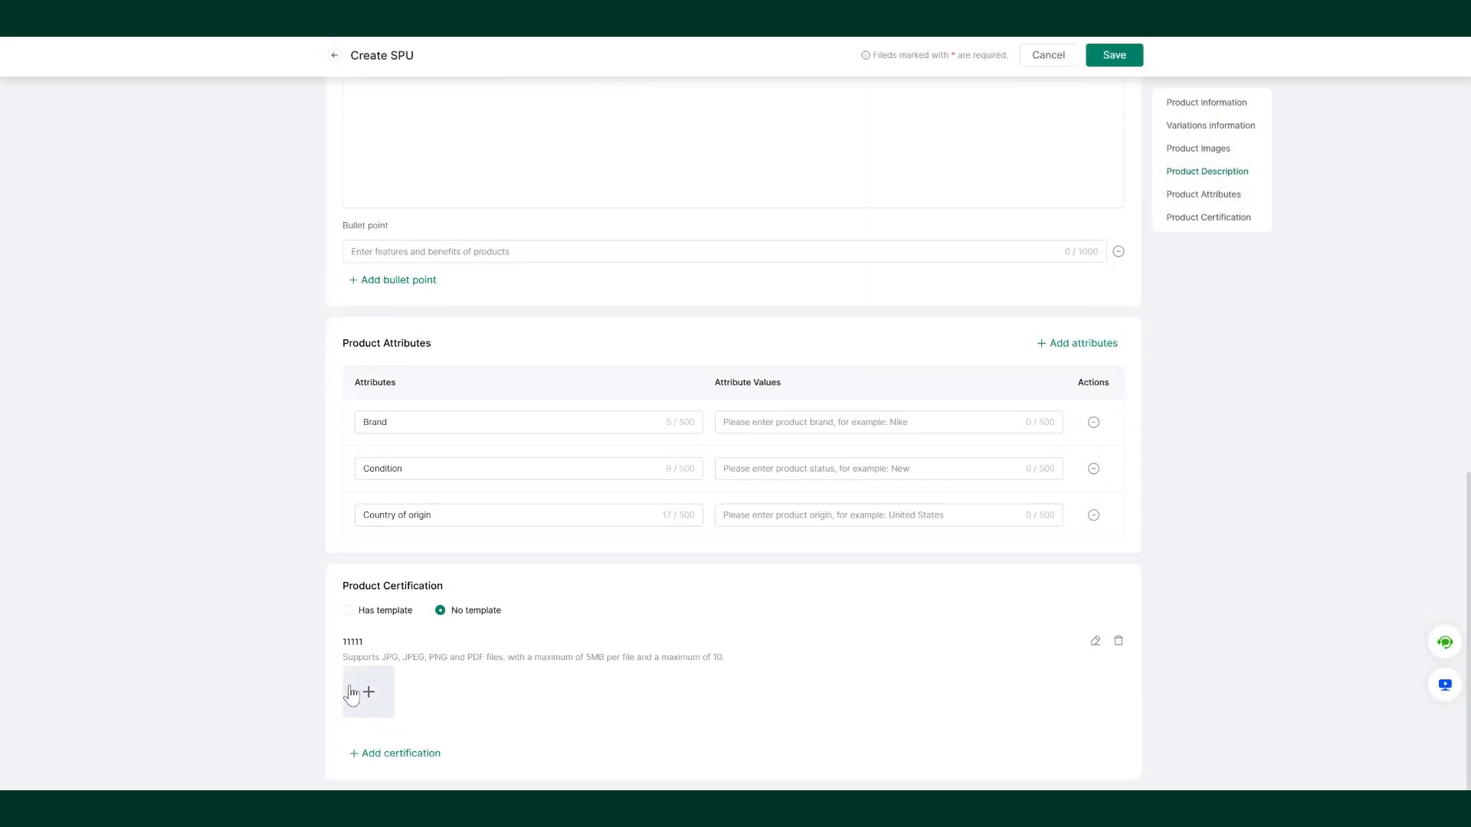
left_click(1104, 67)
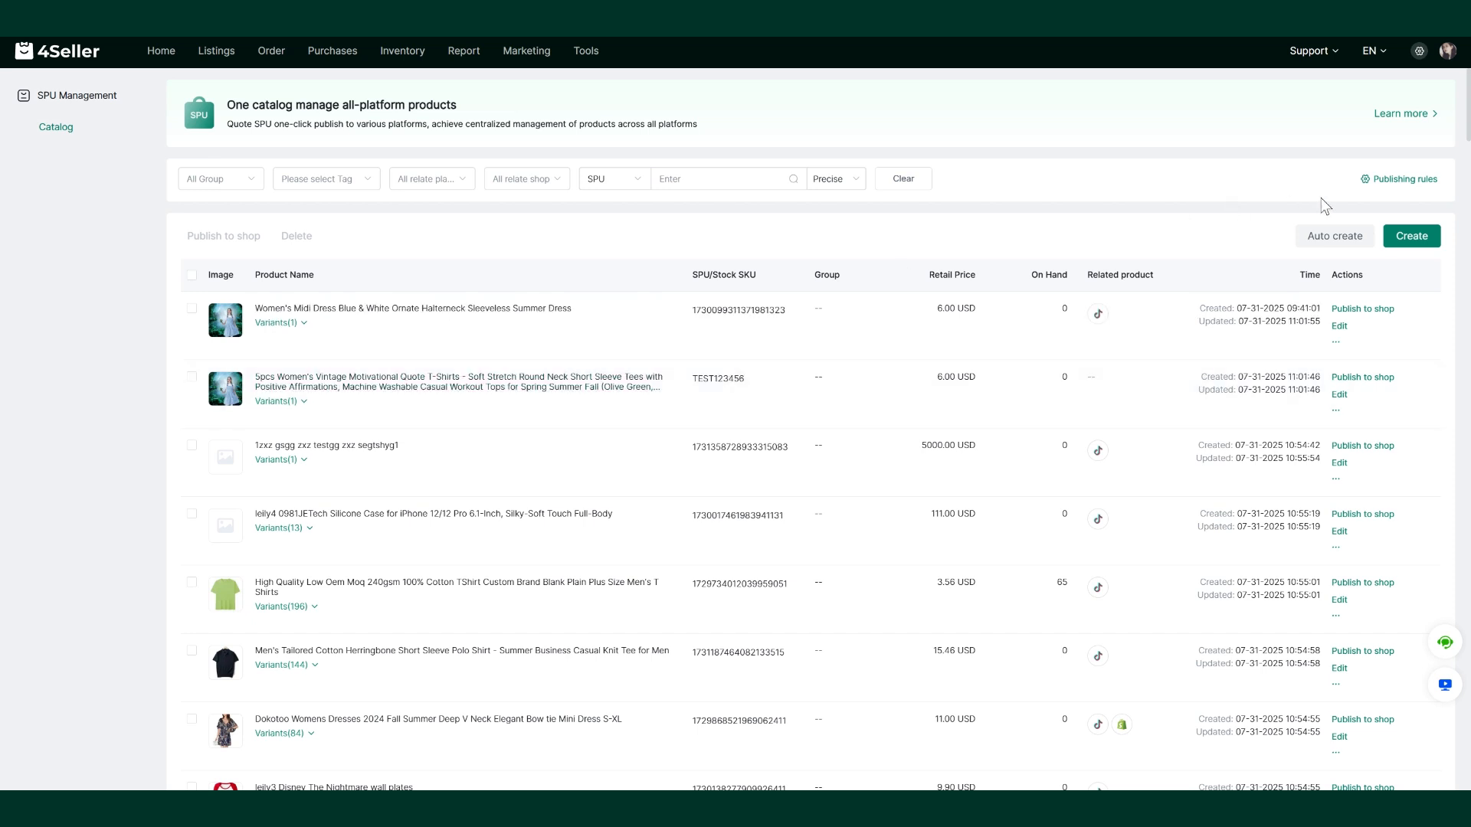
- Open the automatic creation settings from the catalog and enable Auto association SPU/SKU
left_click(1336, 234)
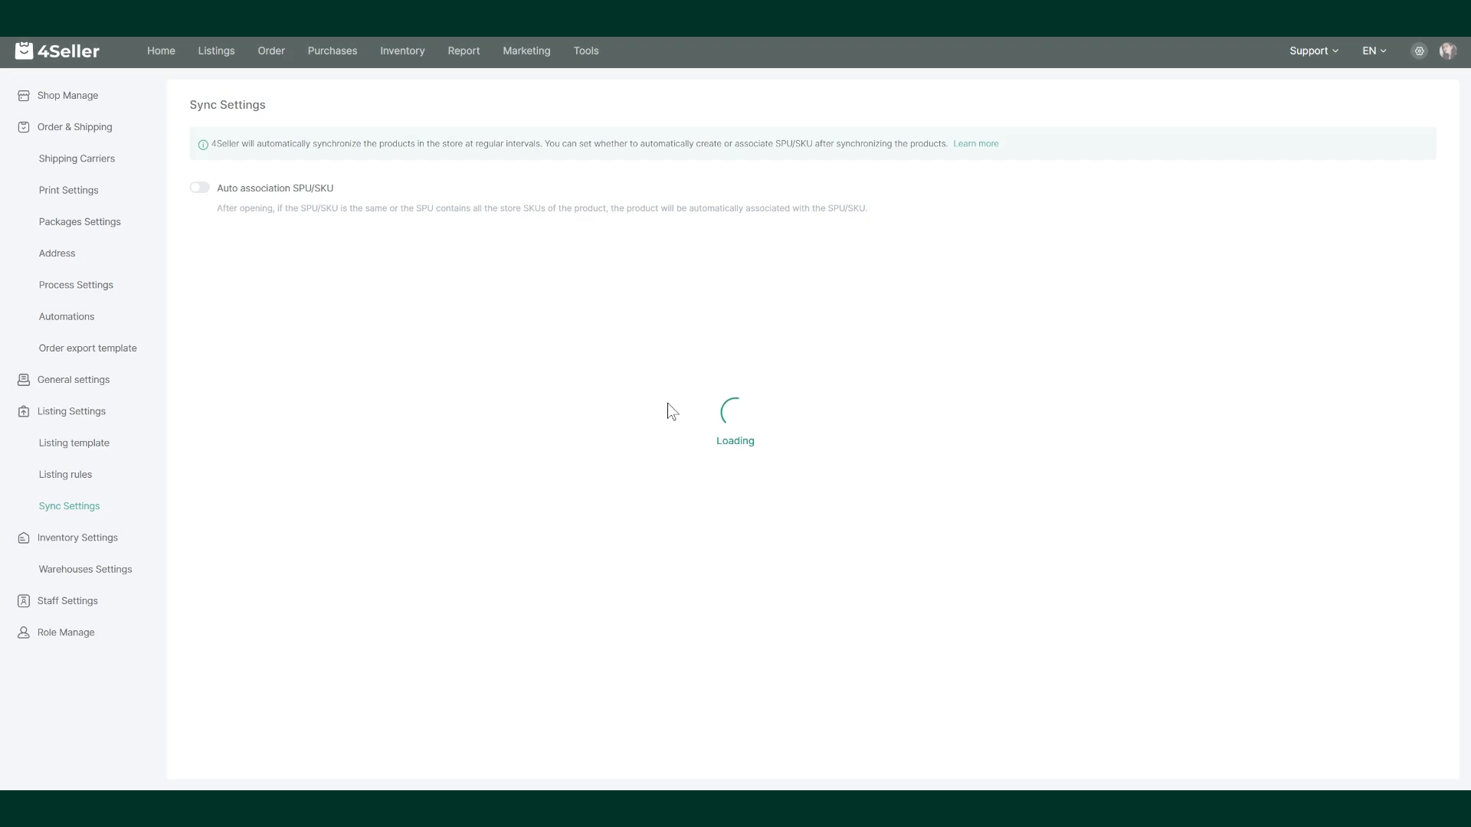
left_click(199, 188)
- Start enabling automatic SPU/SKU creation for unassociated products and choose the Shopify shop 2000v.test
left_click(198, 244)
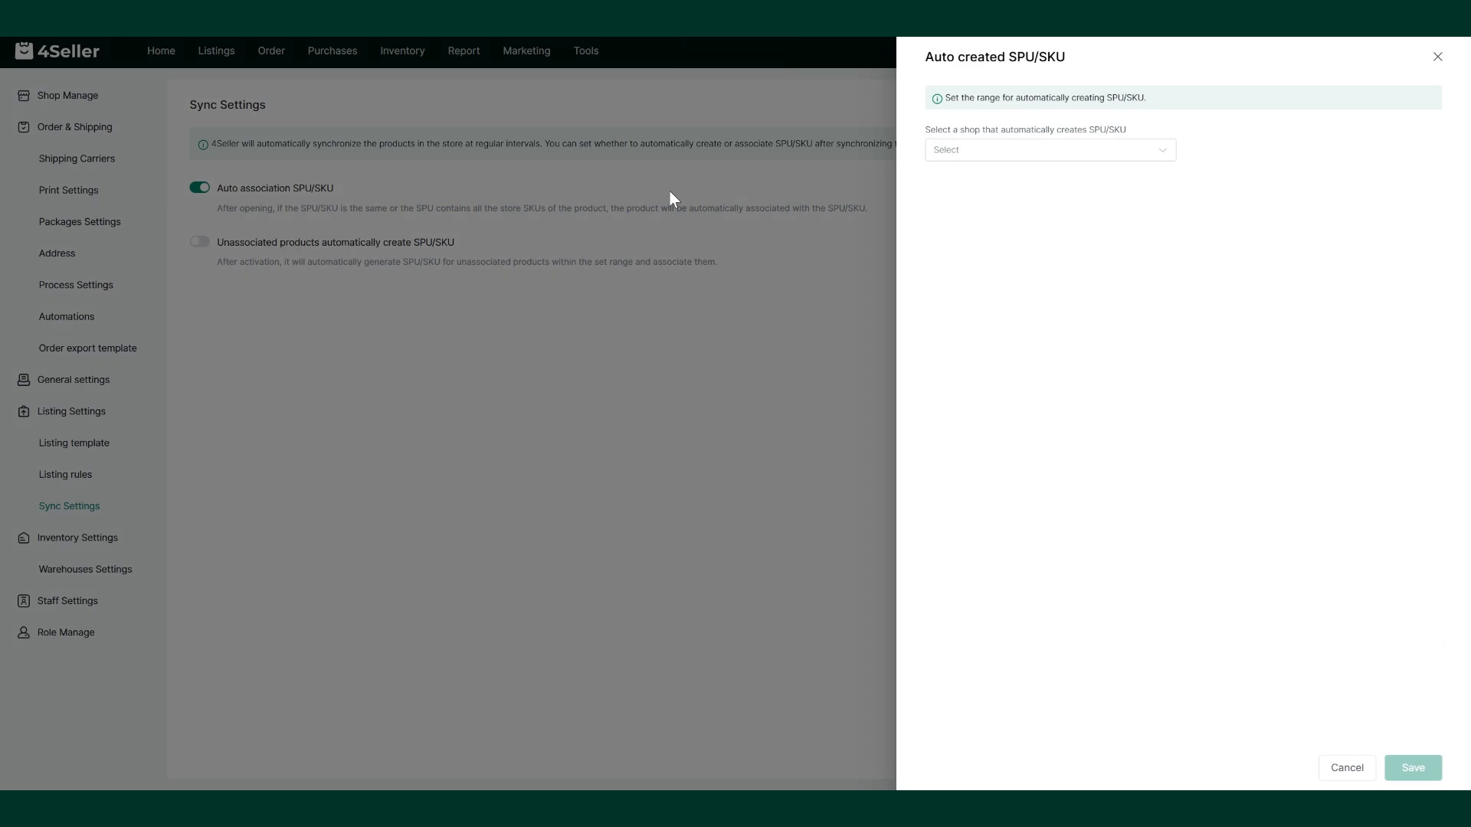
left_click(1030, 150)
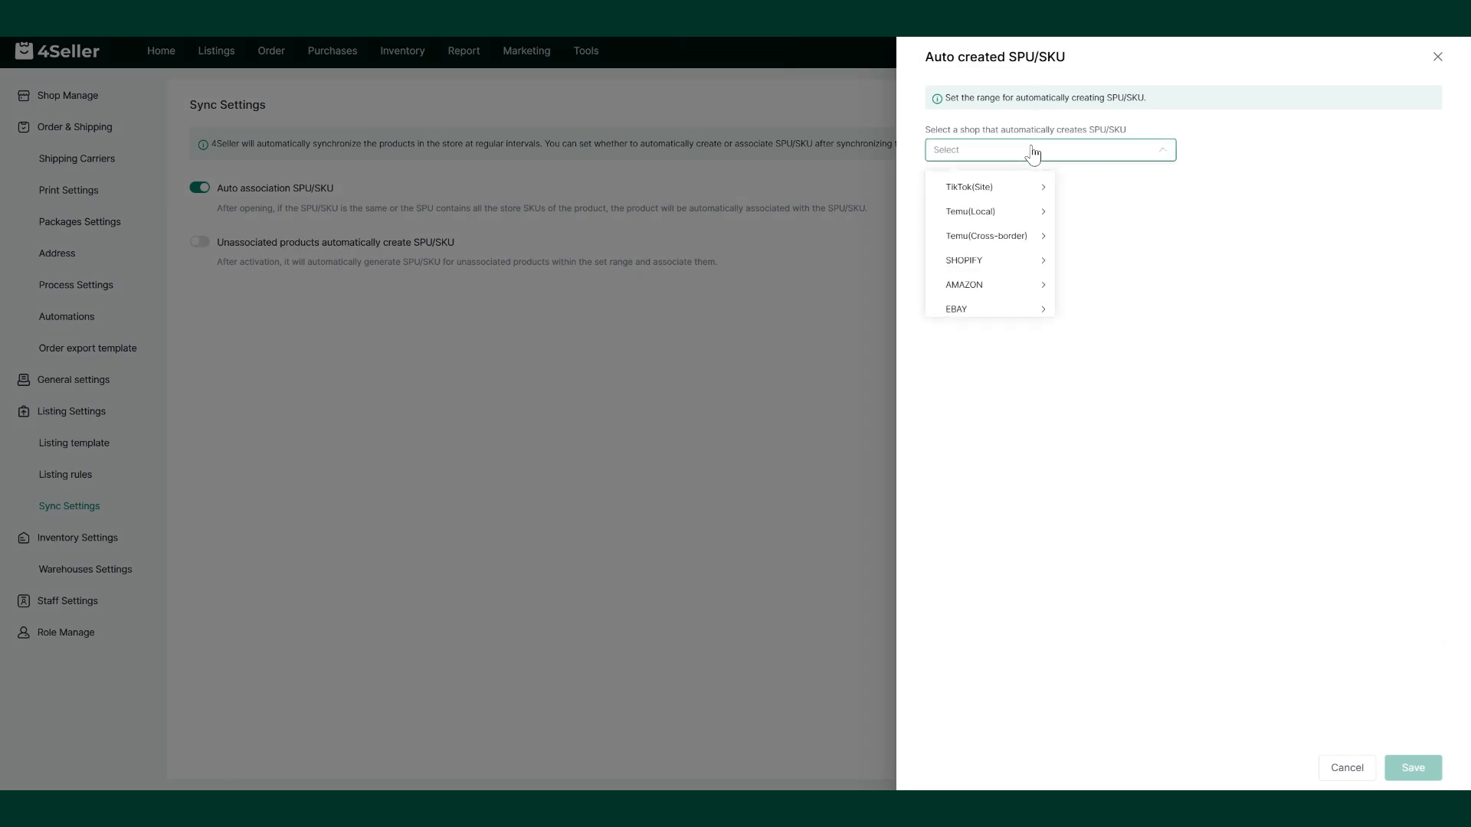
scroll(1004, 230, "down", 1)
left_click(990, 186)
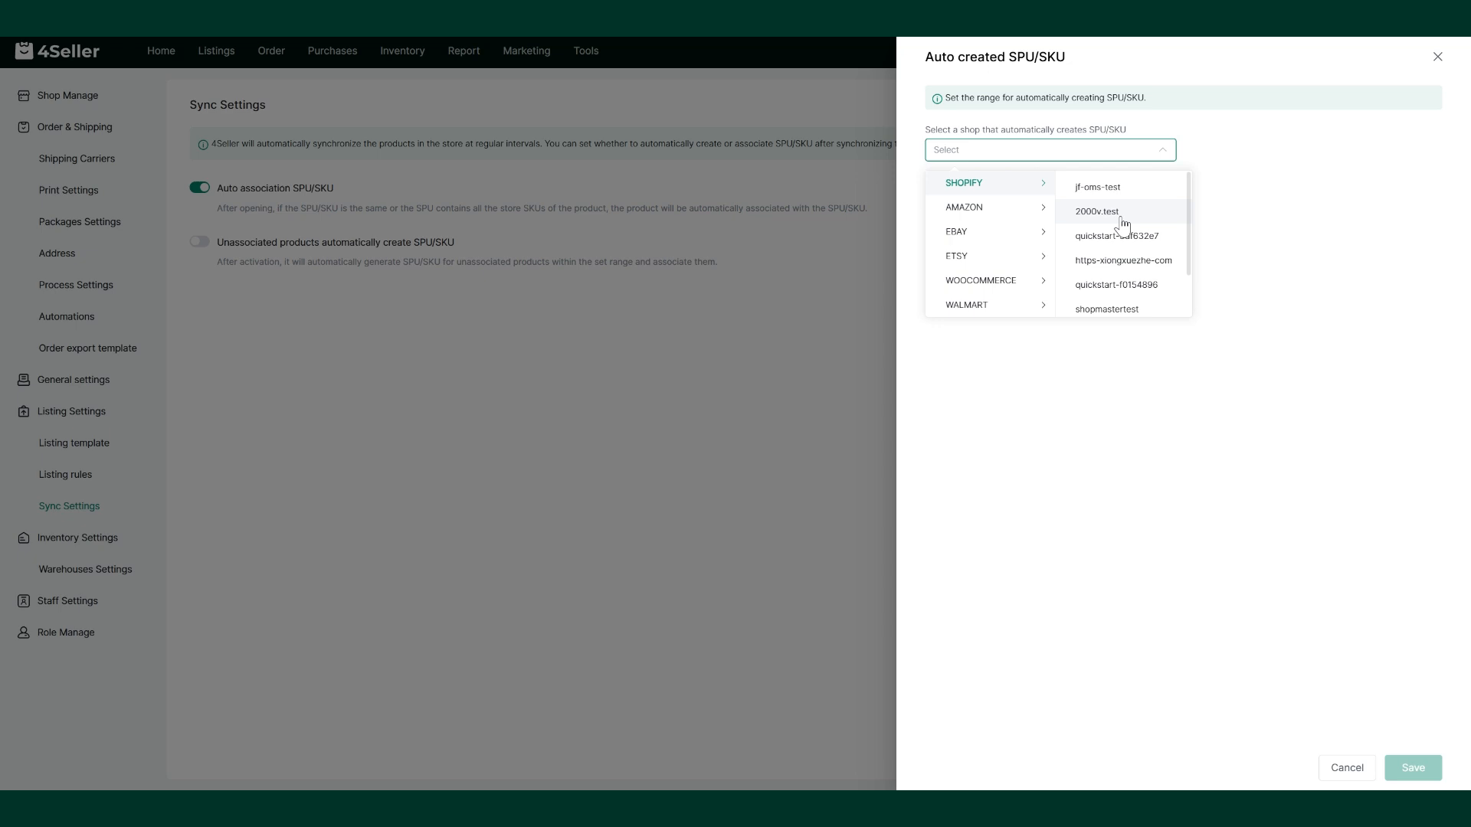
left_click(1097, 213)
- Include products with Active and Archived status in automatic SPU/SKU creation, and save and confirm the setting
left_click(957, 228)
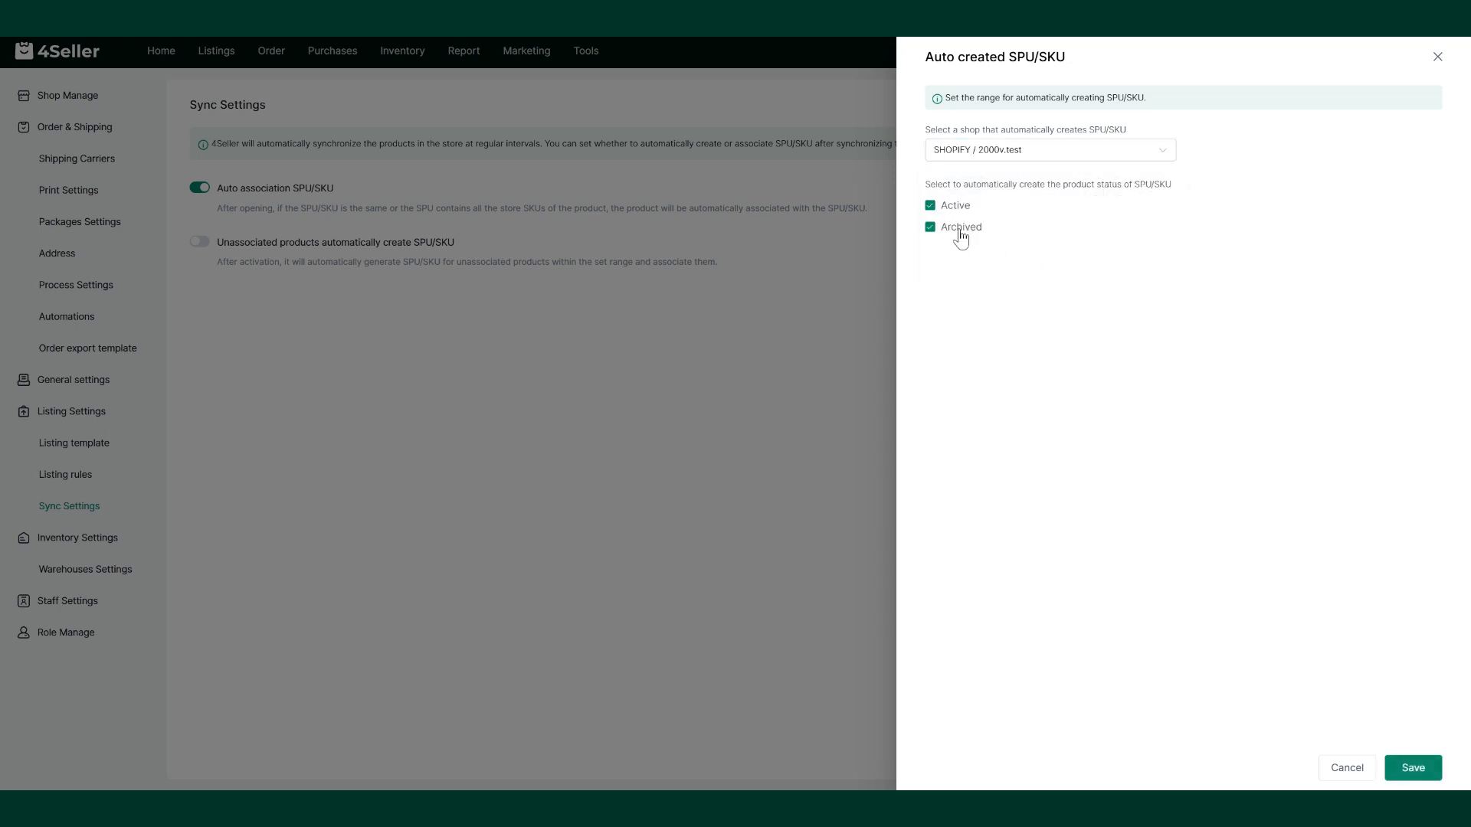
left_click(932, 205)
left_click(1413, 768)
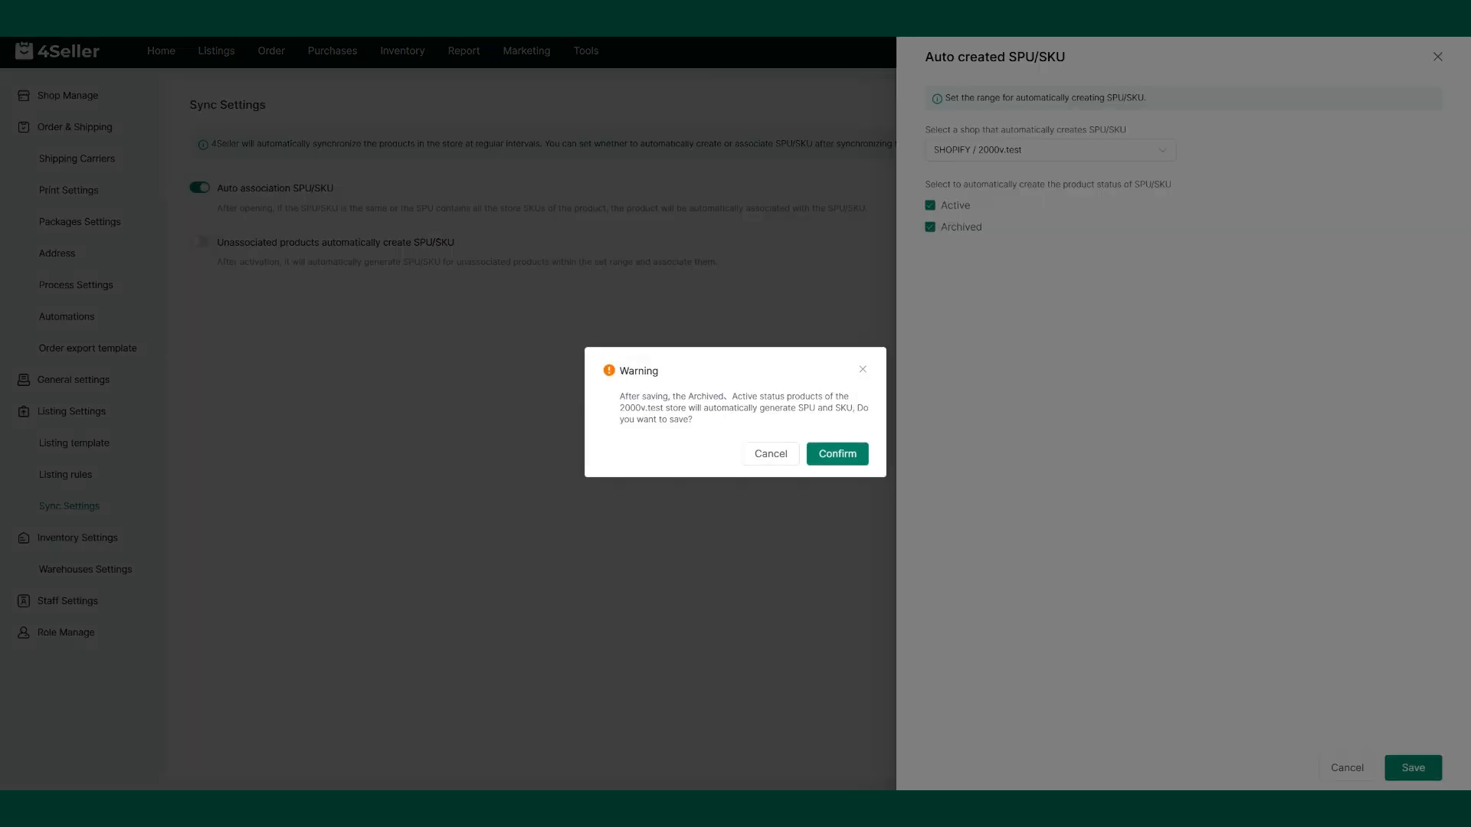
left_click(837, 453)
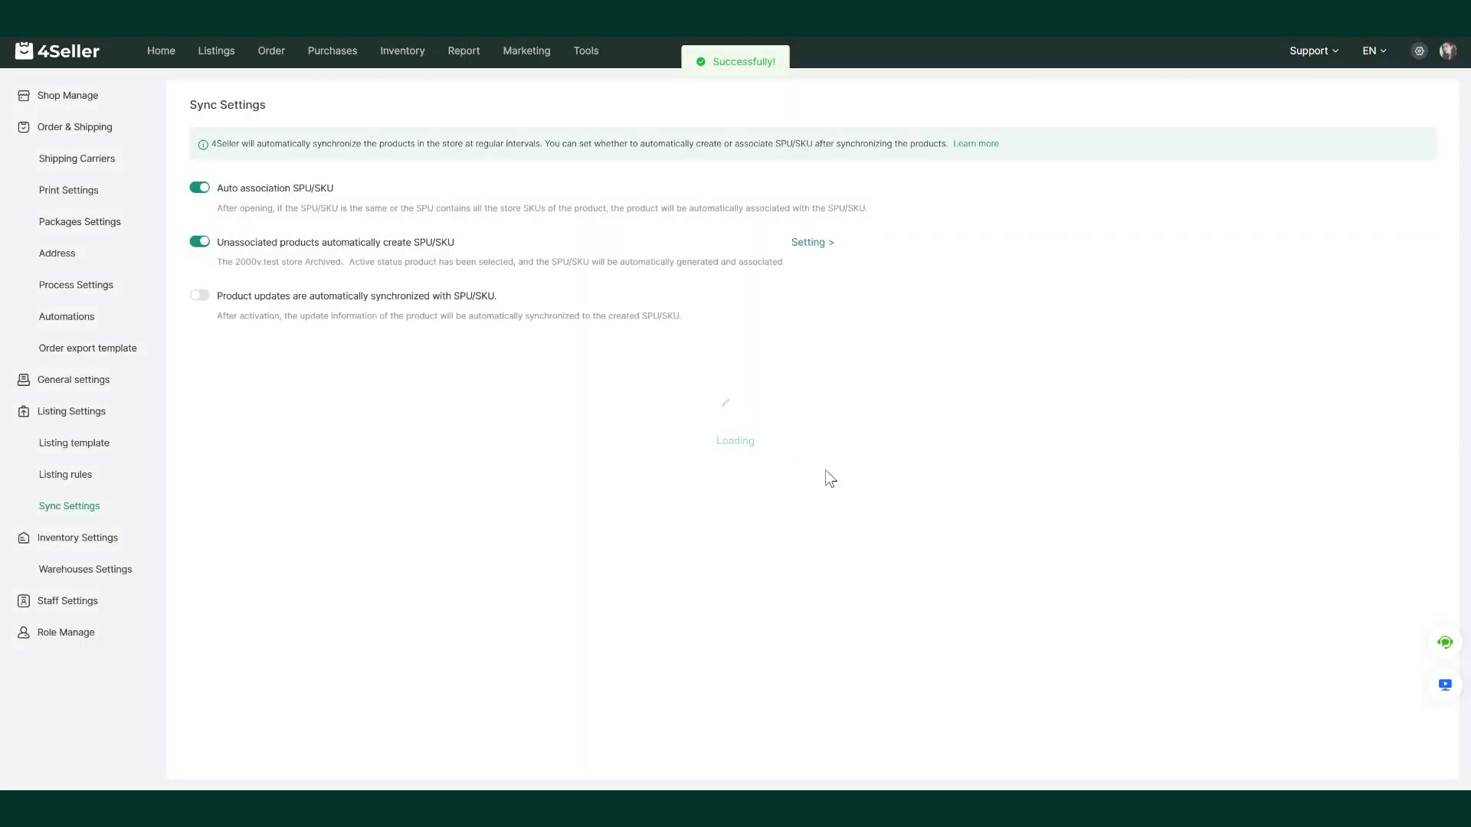
- Publish the TEST123456 SPU from the catalog to the Shopify shop shopmastertest with warehouse other3, and view the generated draft
mouse_move(216, 51)
left_click(201, 450)
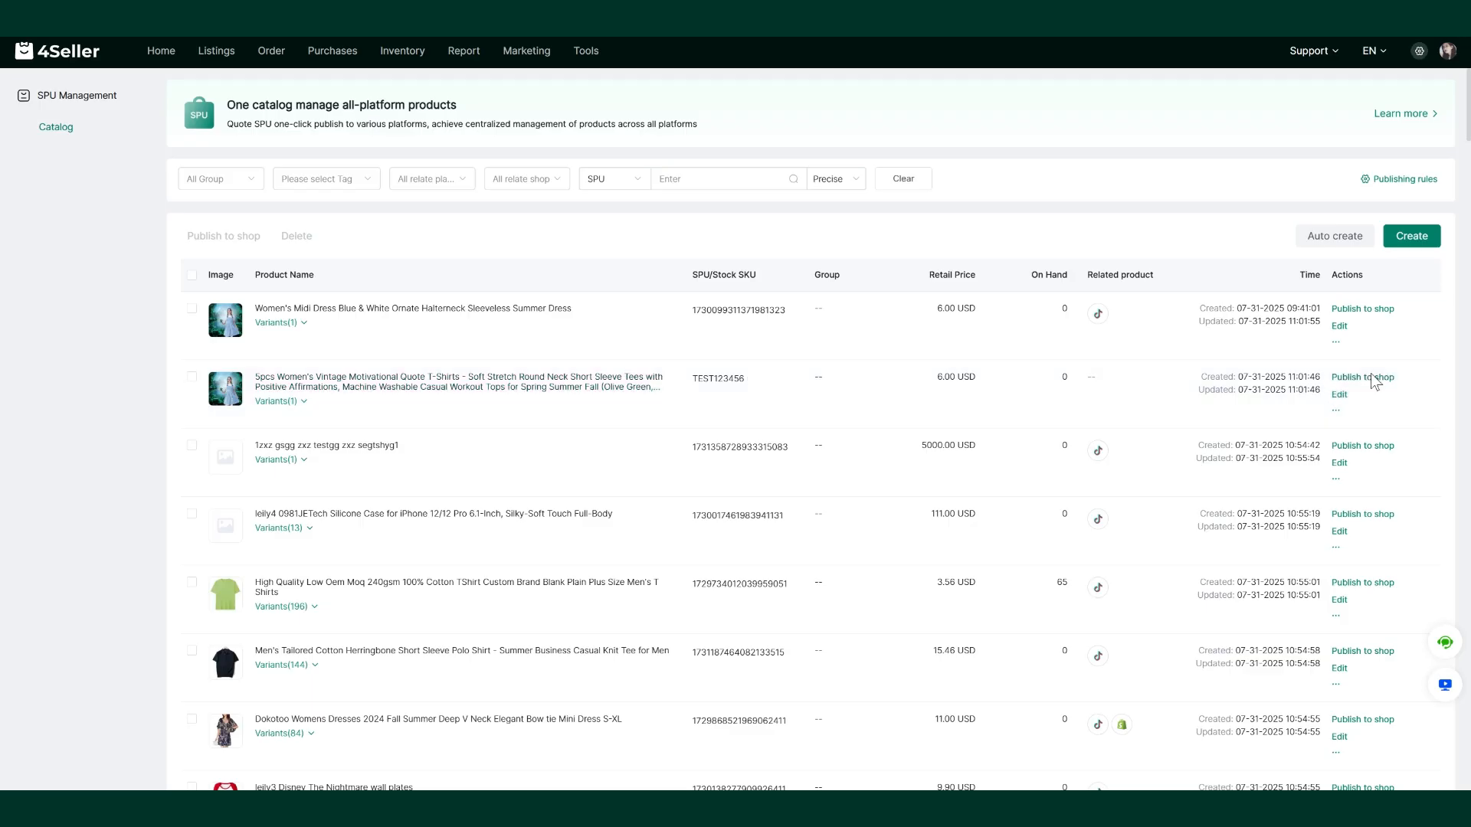
left_click(1371, 383)
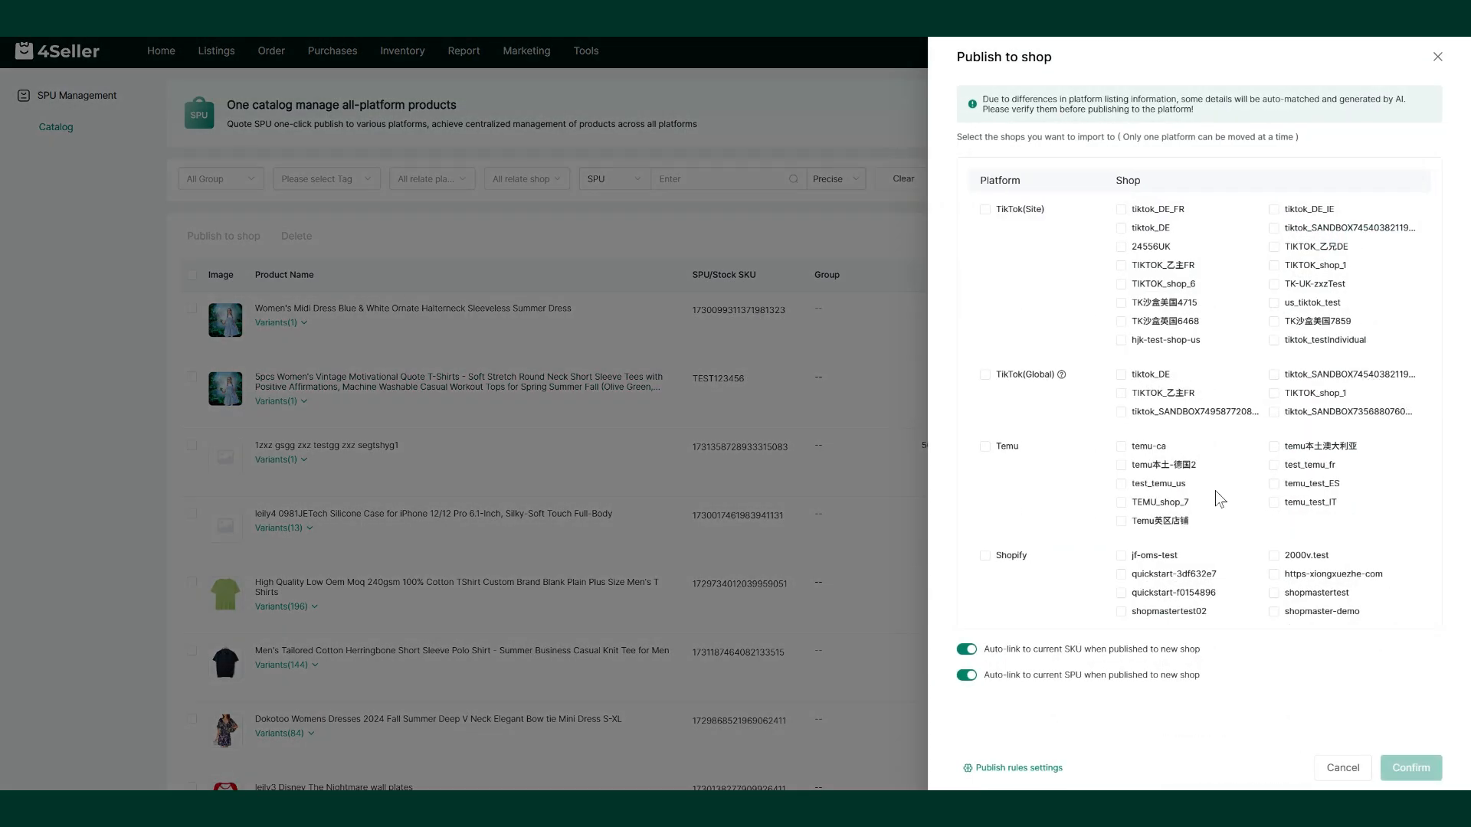
left_click(1273, 593)
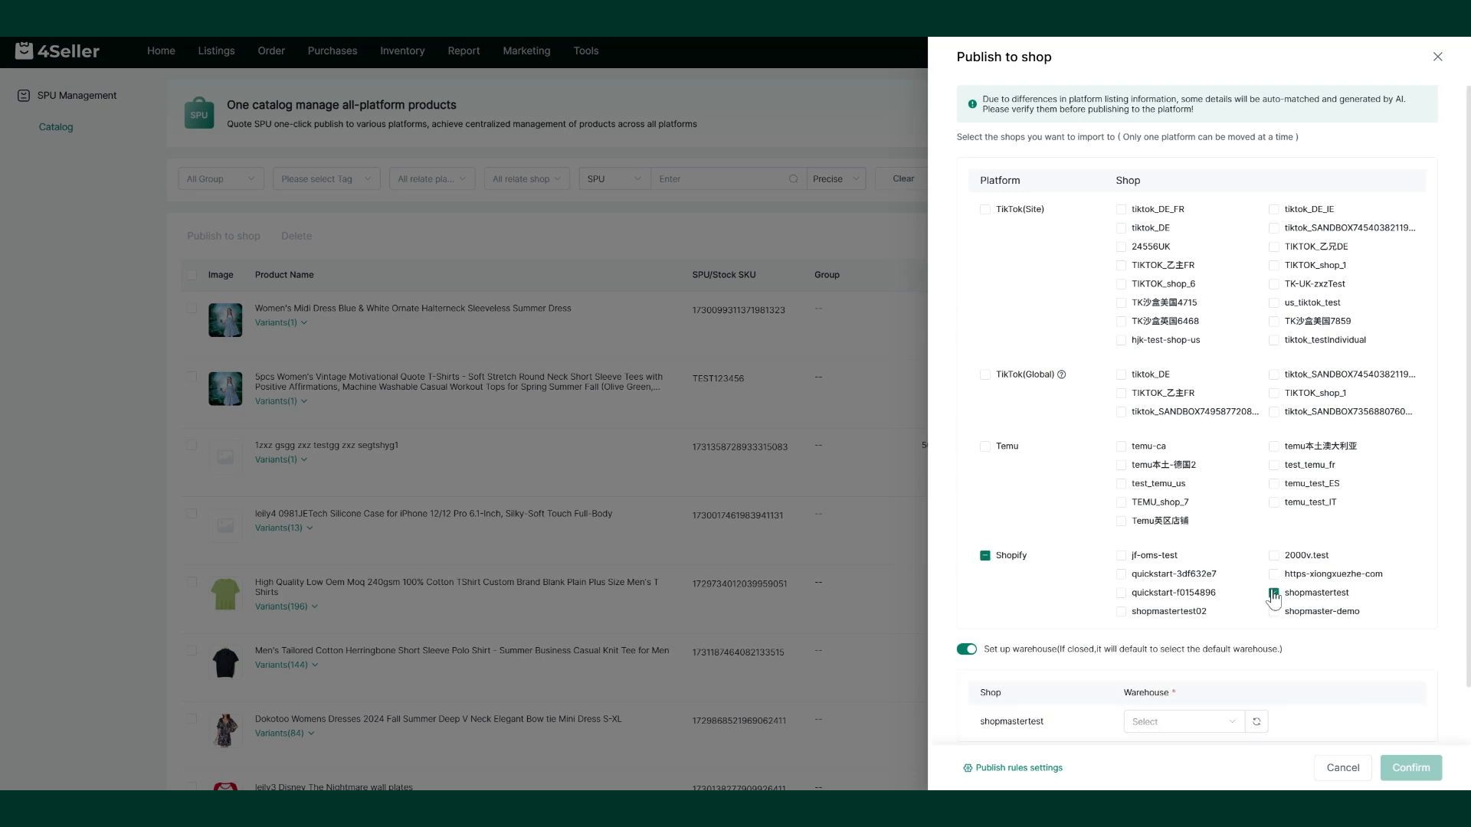
scroll(1176, 650, "down", 1)
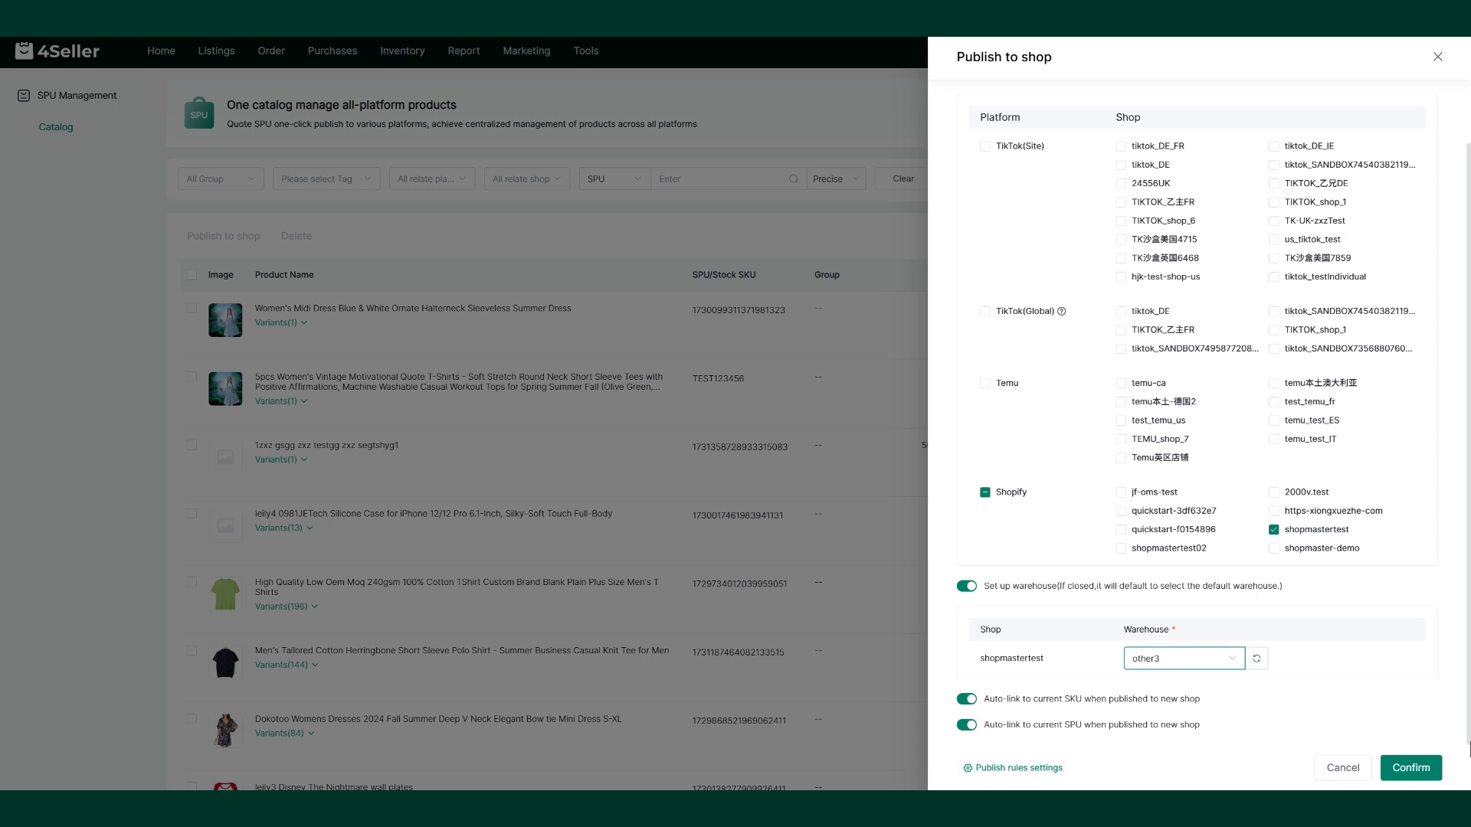
left_click(1414, 769)
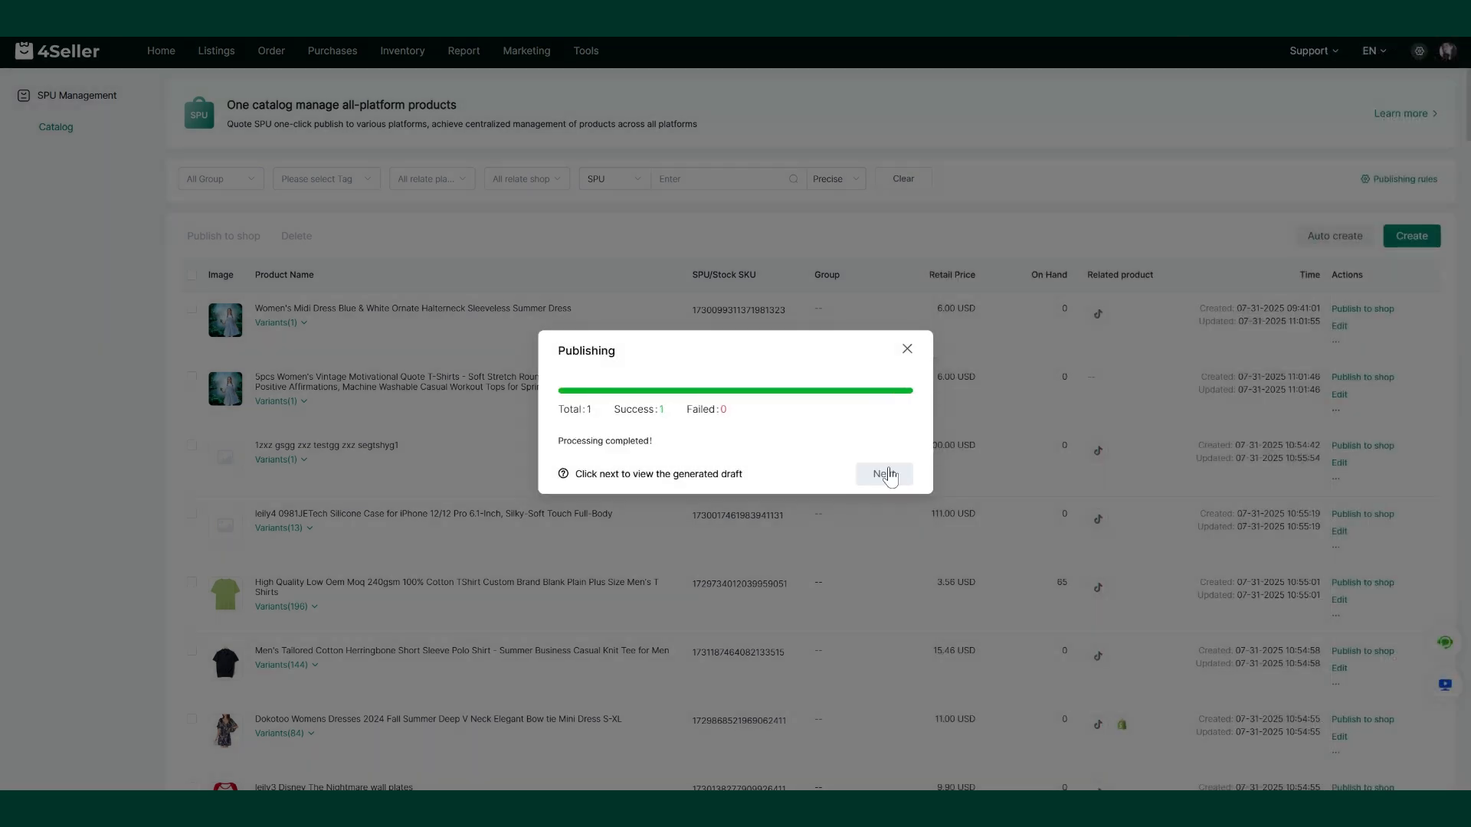
left_click(883, 475)
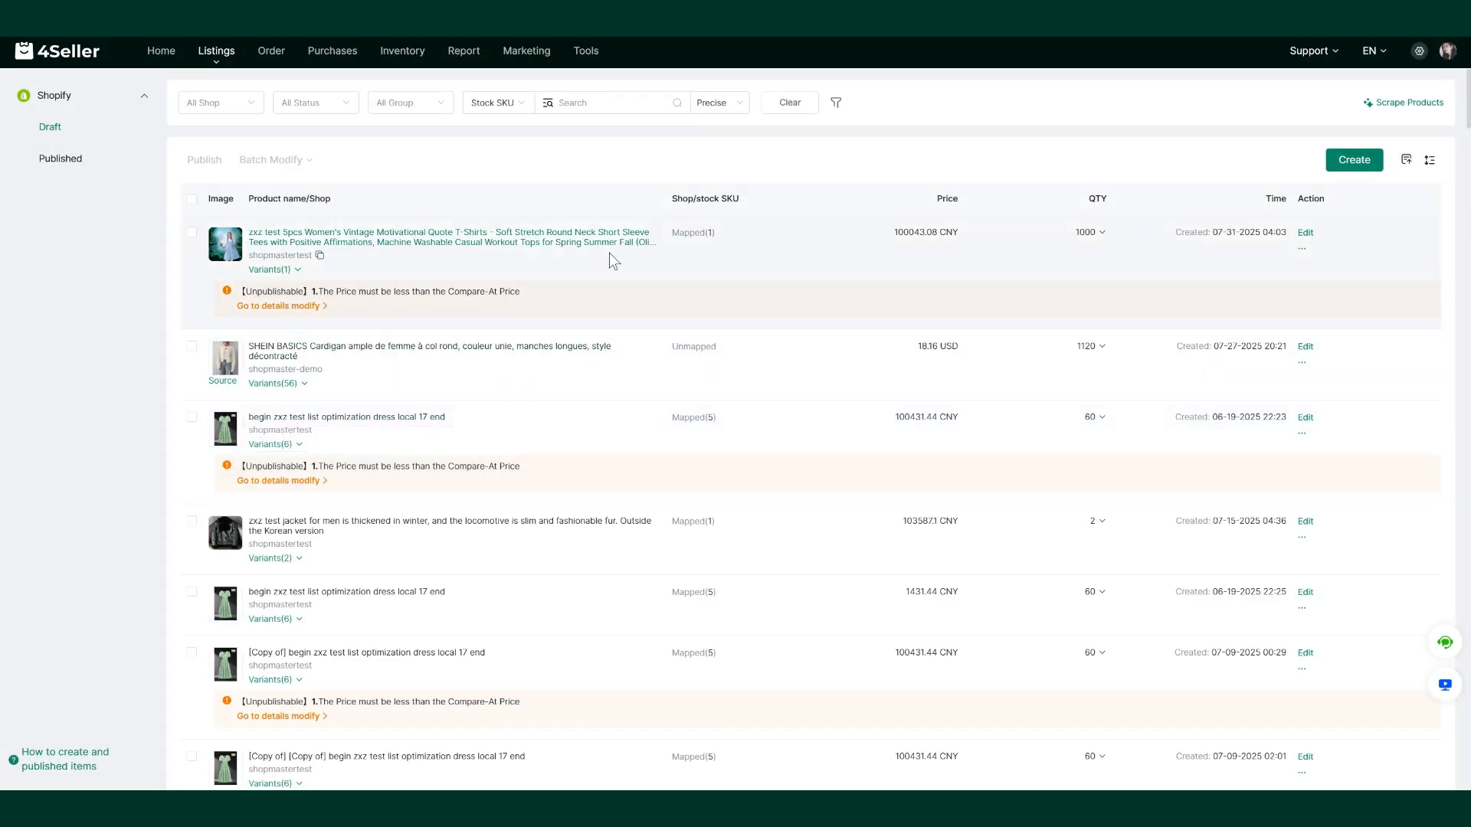
- Publish the Women's Midi Dress and 5pcs Women's Vintage T-Shirts SPUs together from the catalog to the Temu shop test_temu_us, and view the drafts
mouse_move(217, 54)
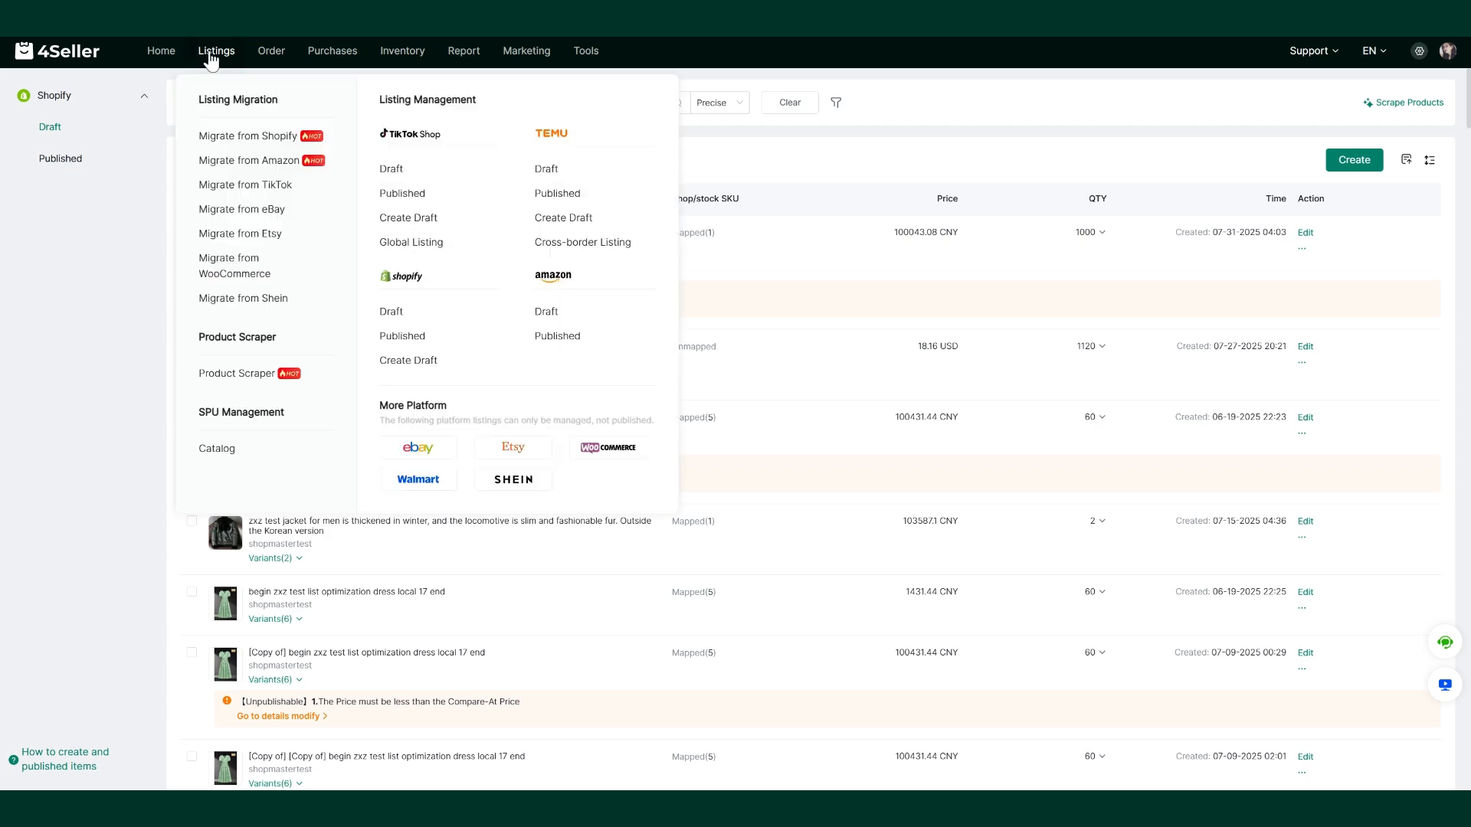
left_click(216, 452)
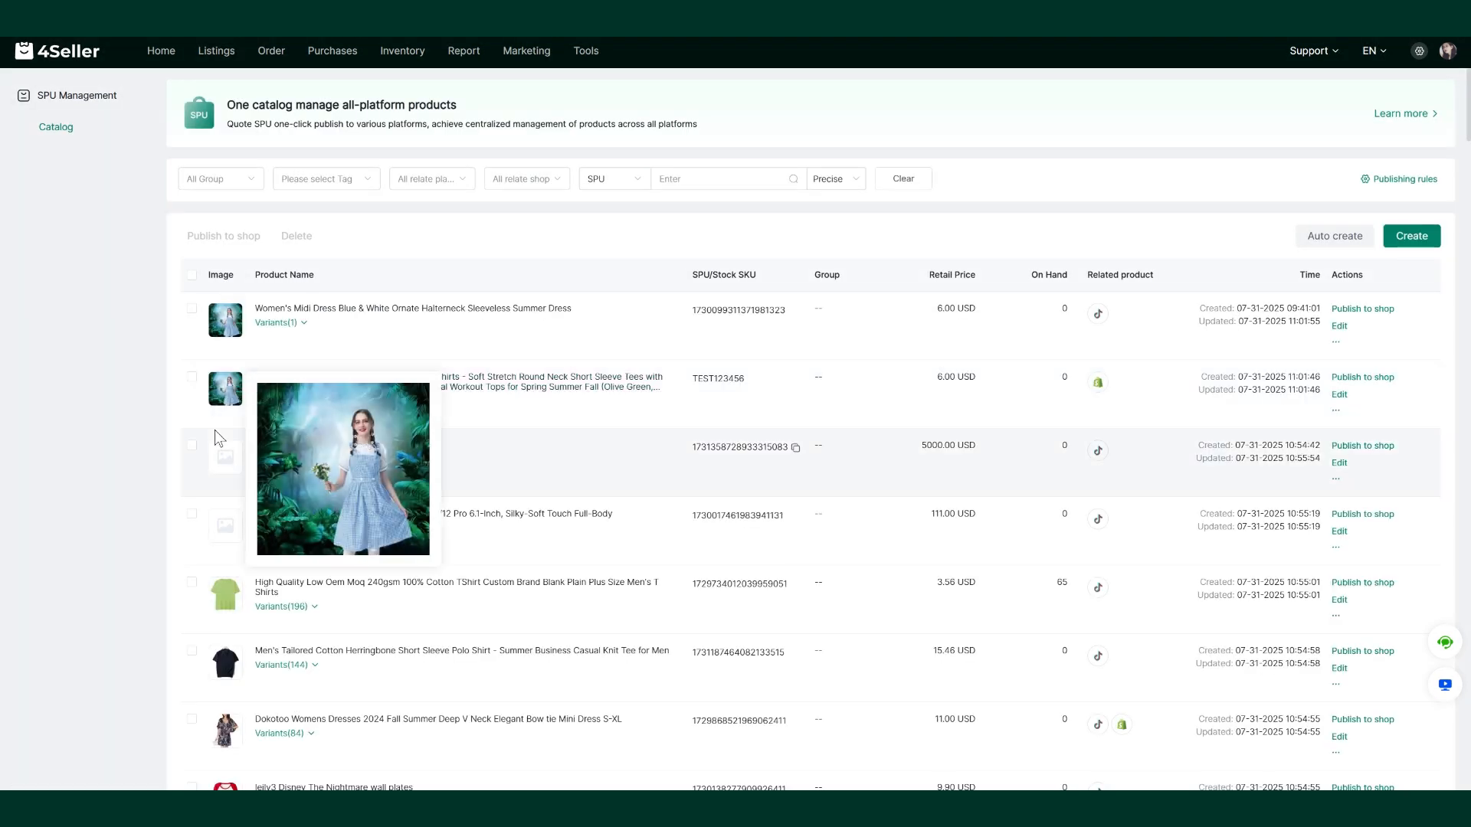
left_click(192, 377)
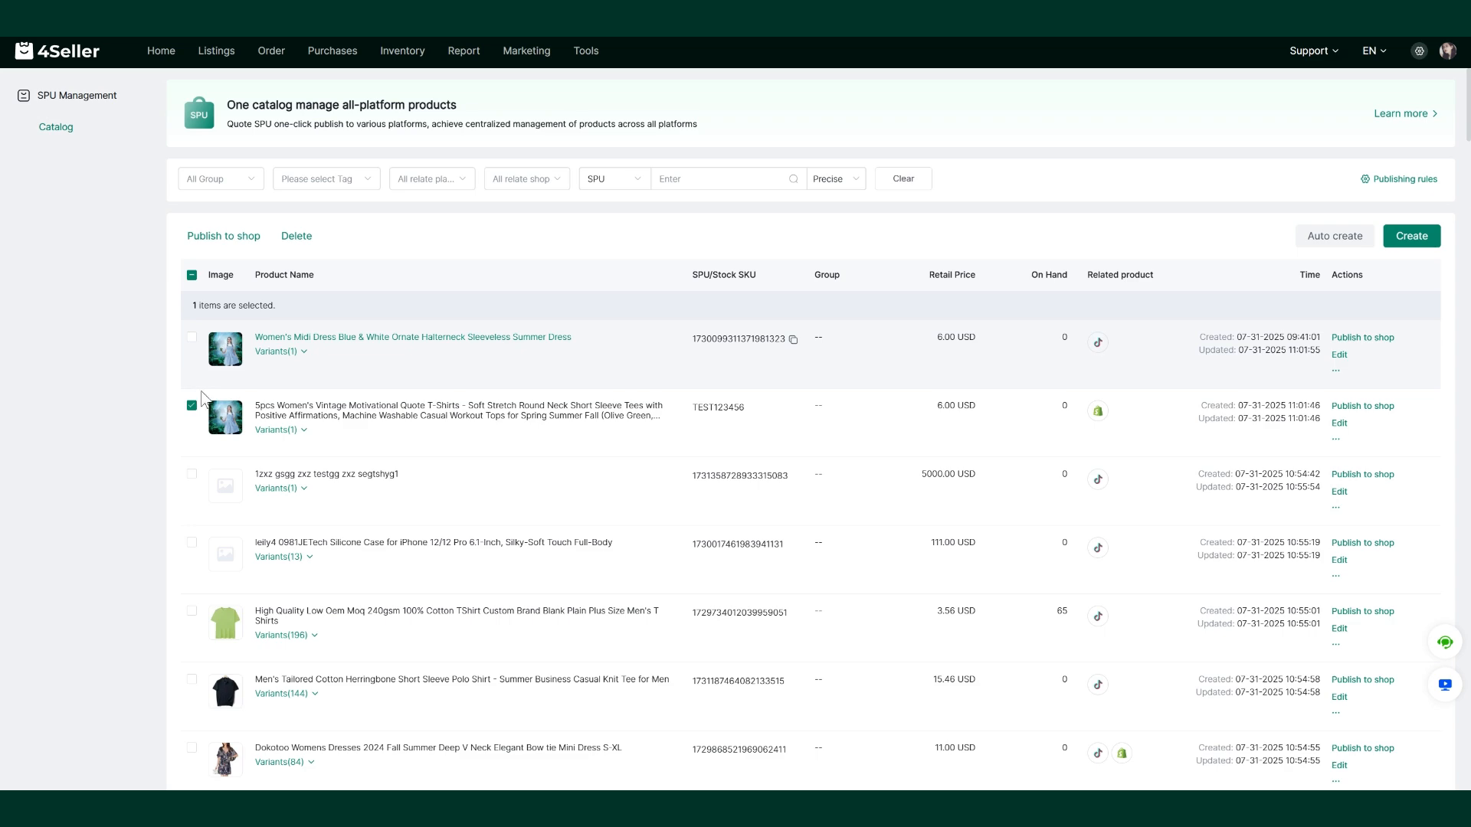
left_click(192, 338)
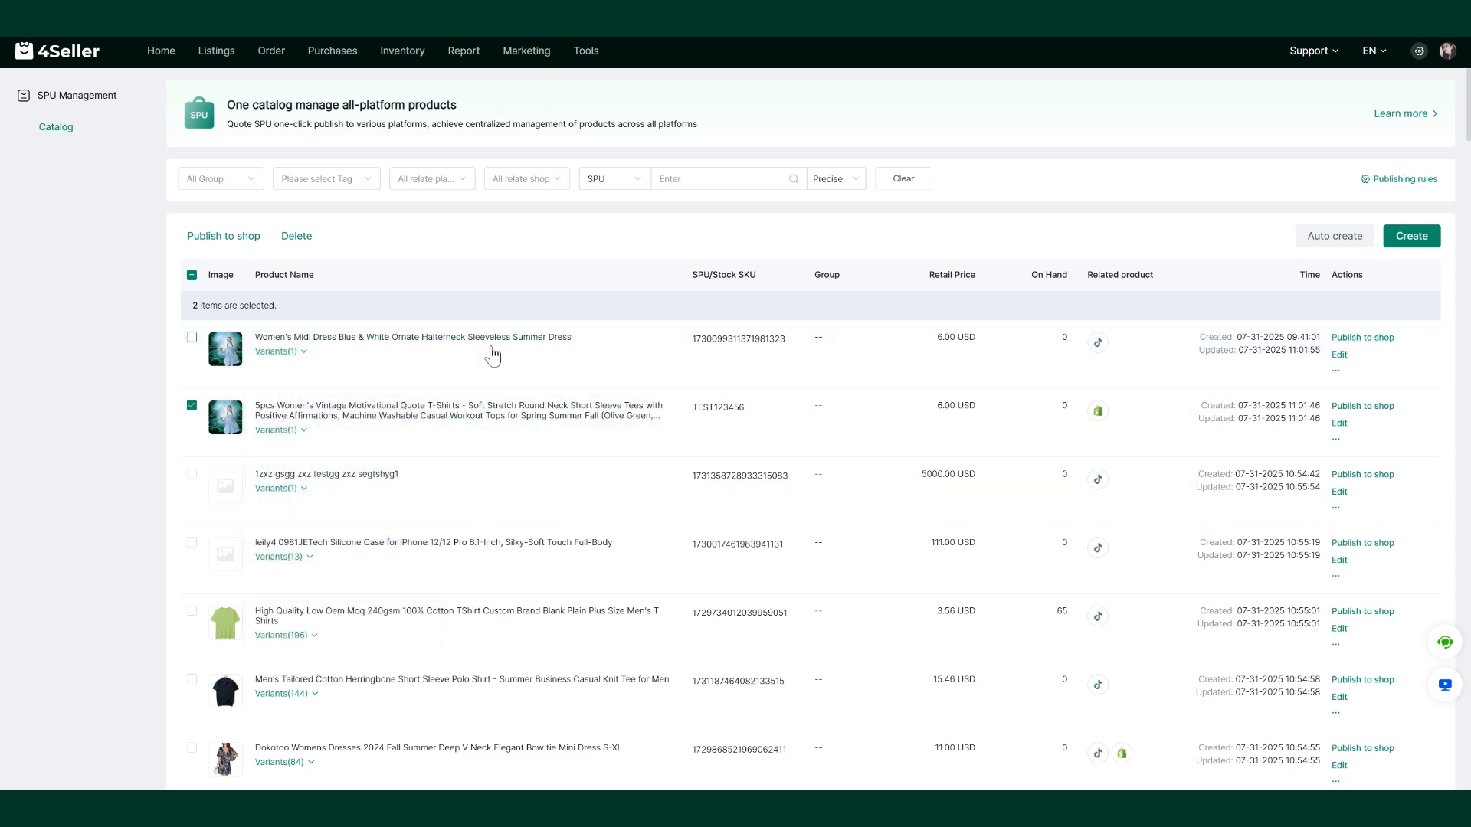
left_click(220, 238)
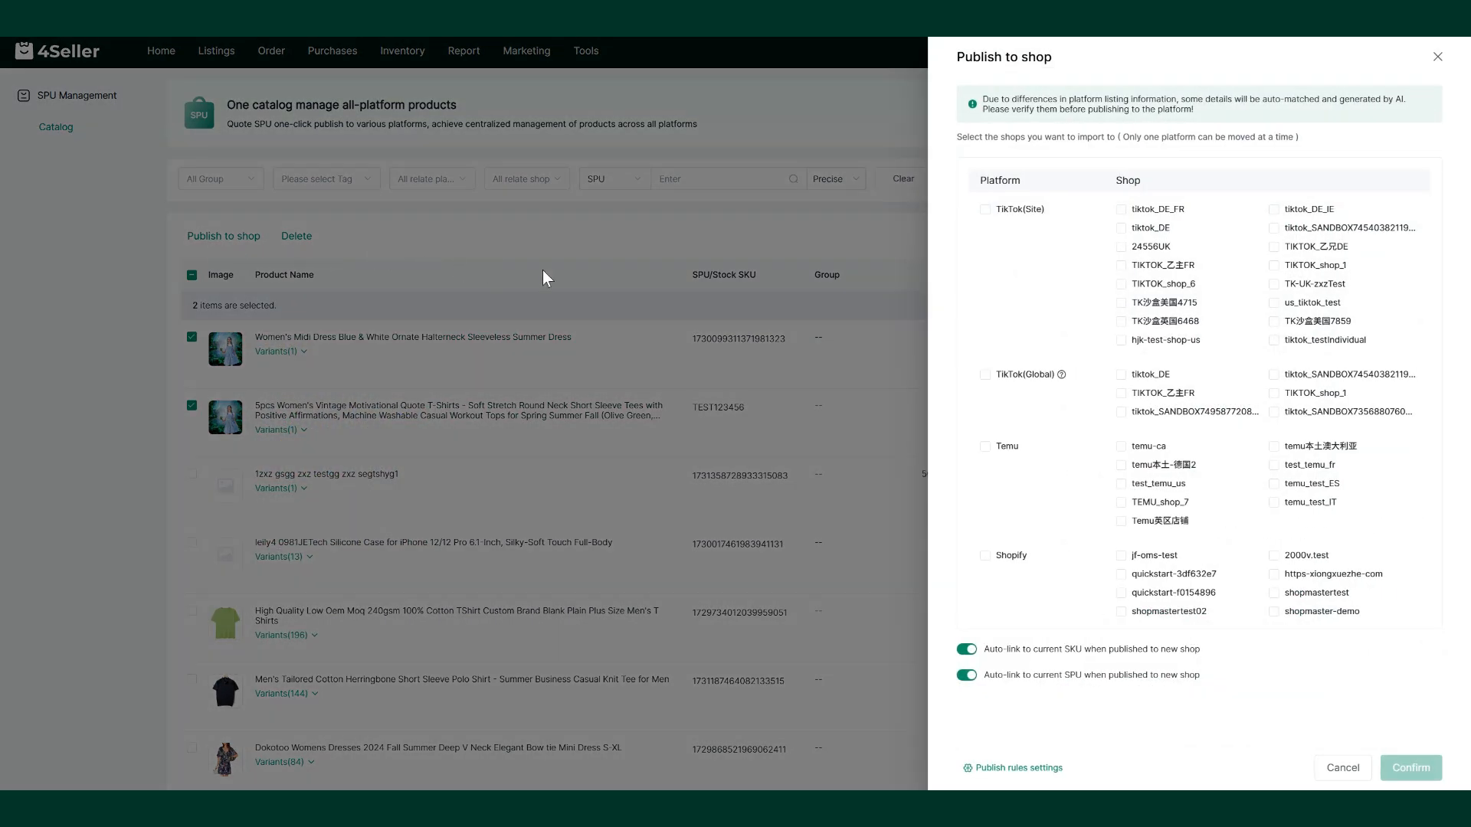
left_click(1178, 487)
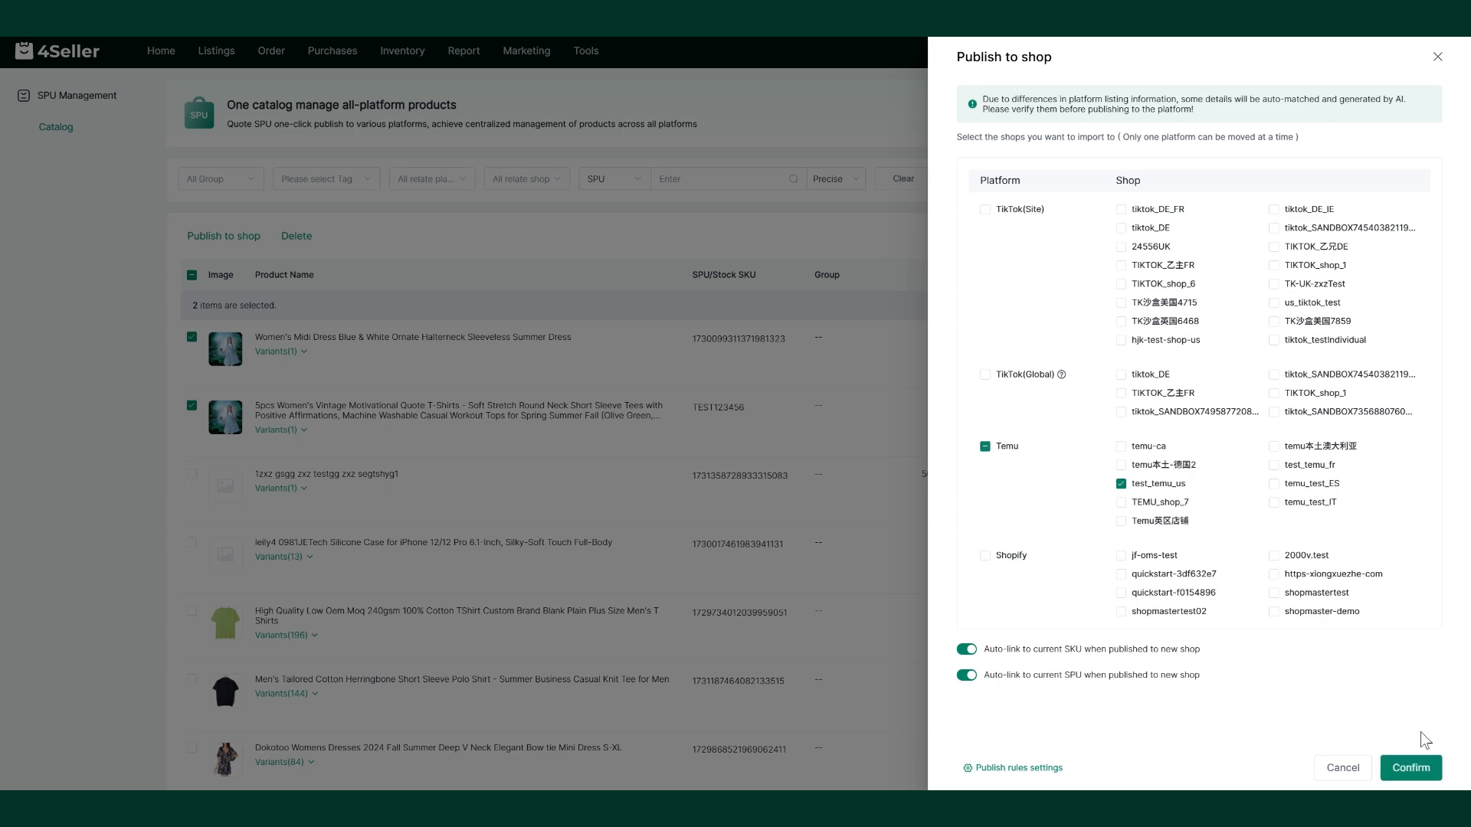
left_click(1411, 768)
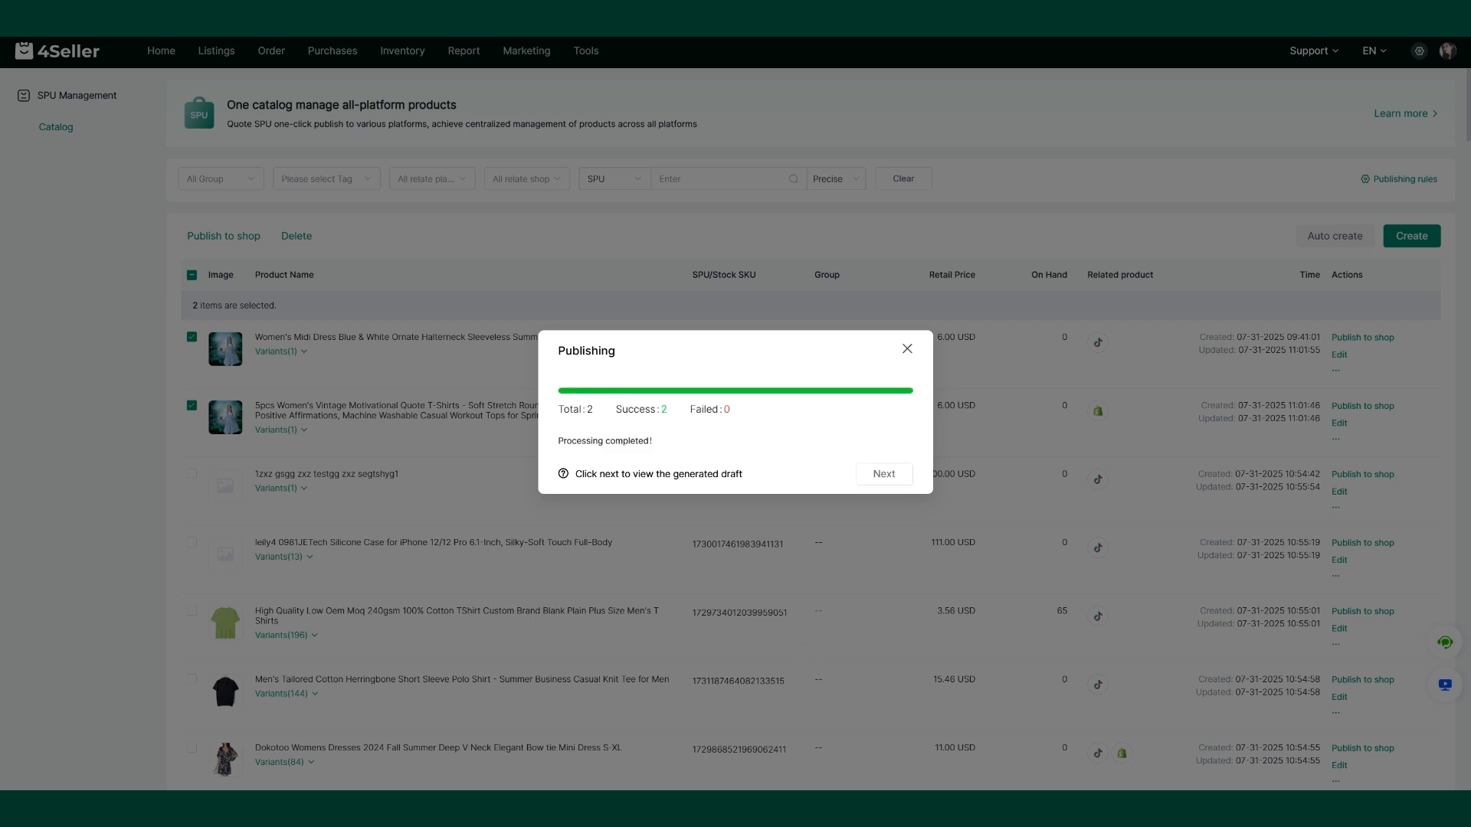
left_click(904, 476)
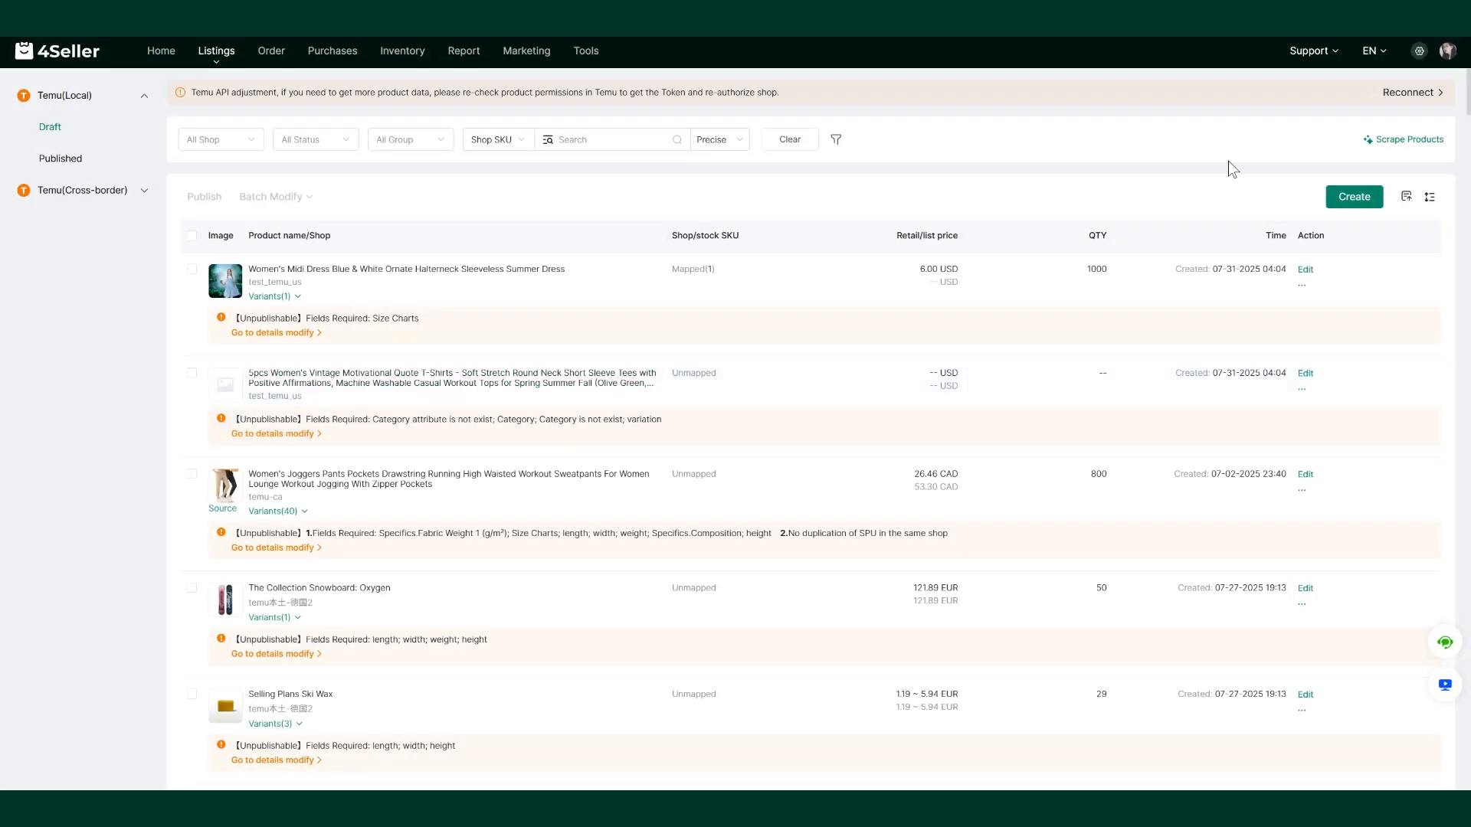
- Create a Temu(Local) draft for shop temu-ca, filled from the referenced SPU The Collection Snowboard: Hydrogen
left_click(1352, 198)
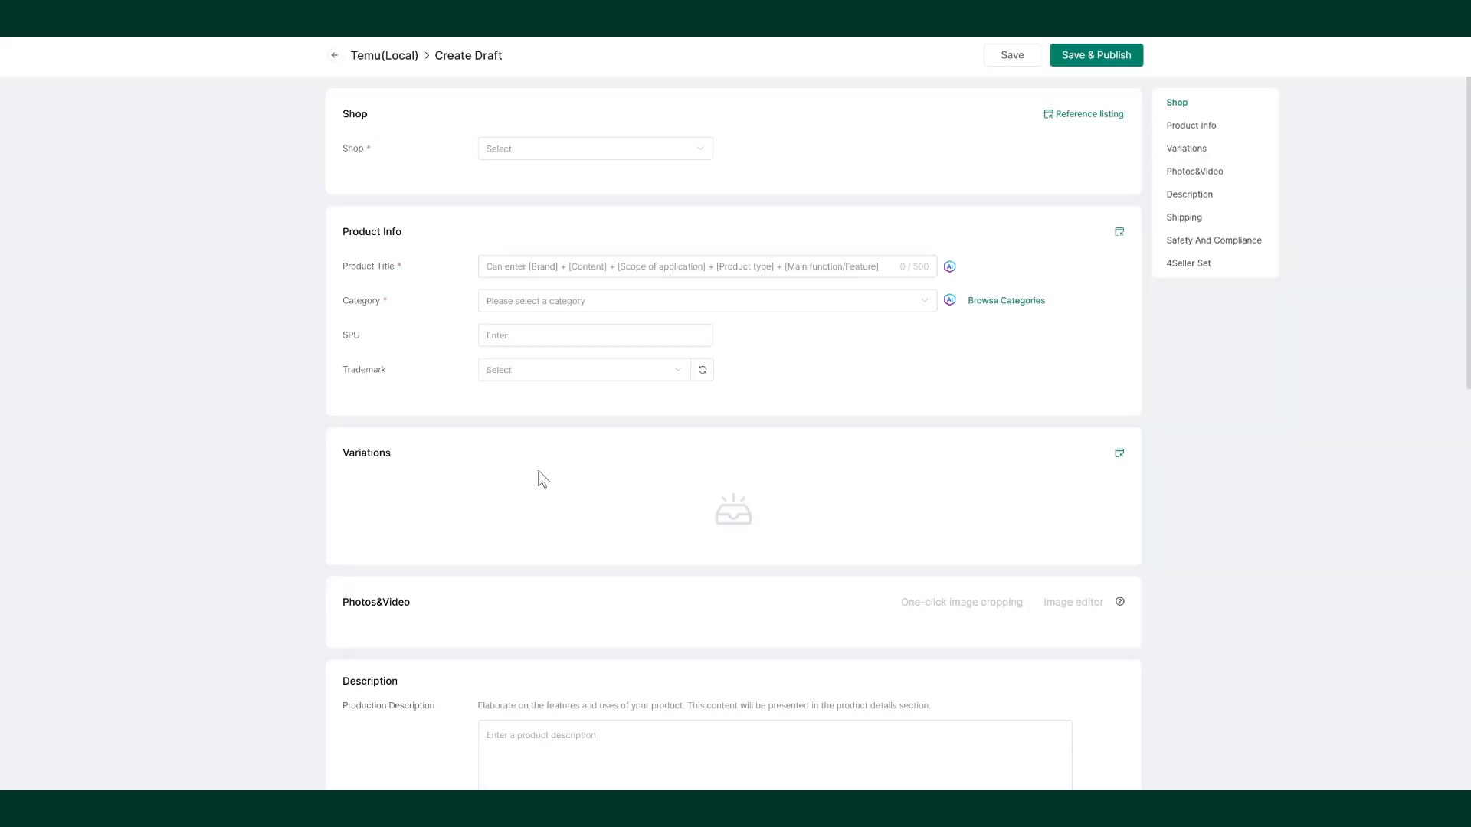
mouse_move(1081, 121)
left_click(1073, 190)
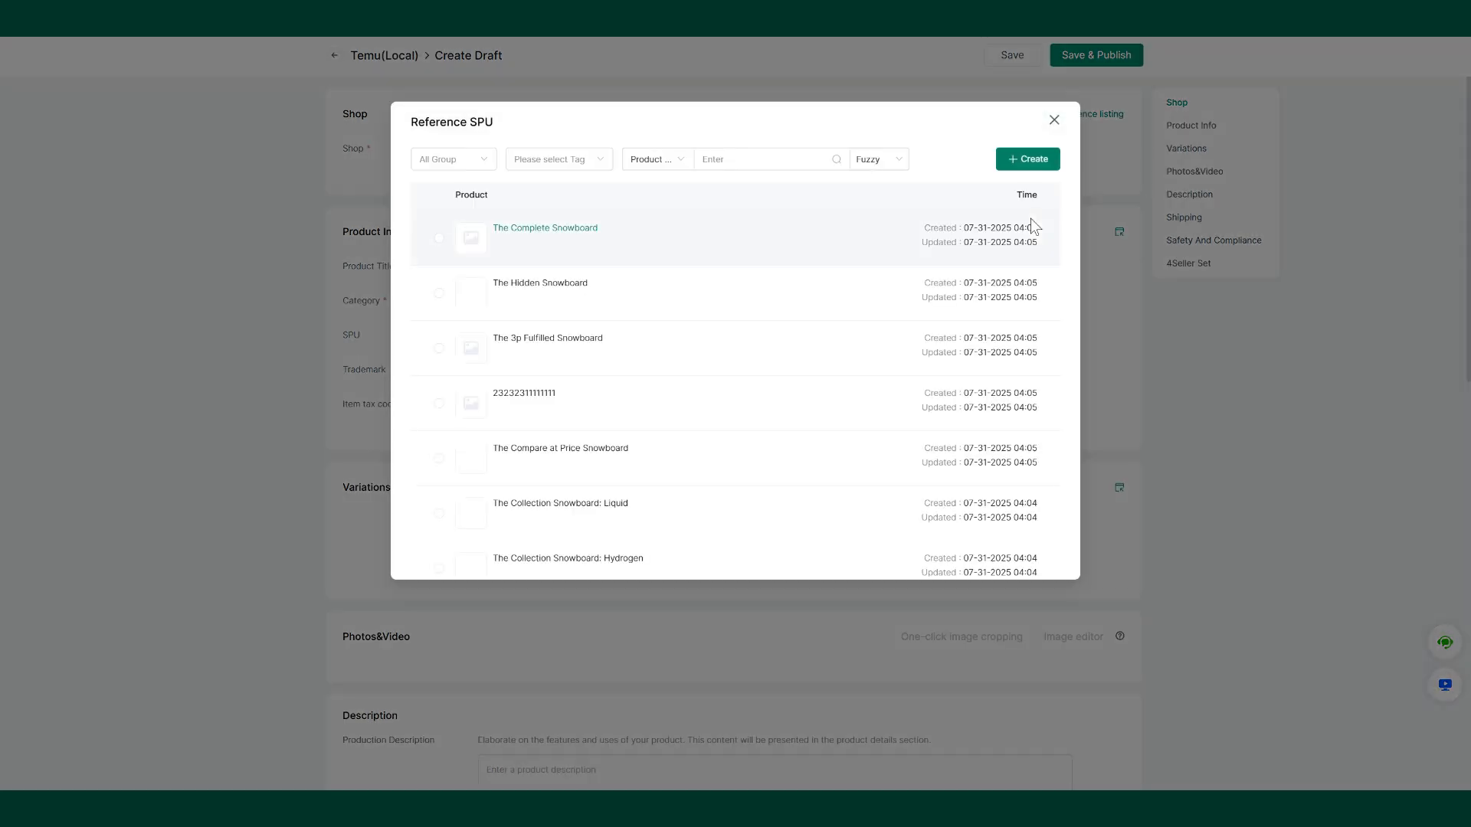
scroll(599, 354, "down", 3)
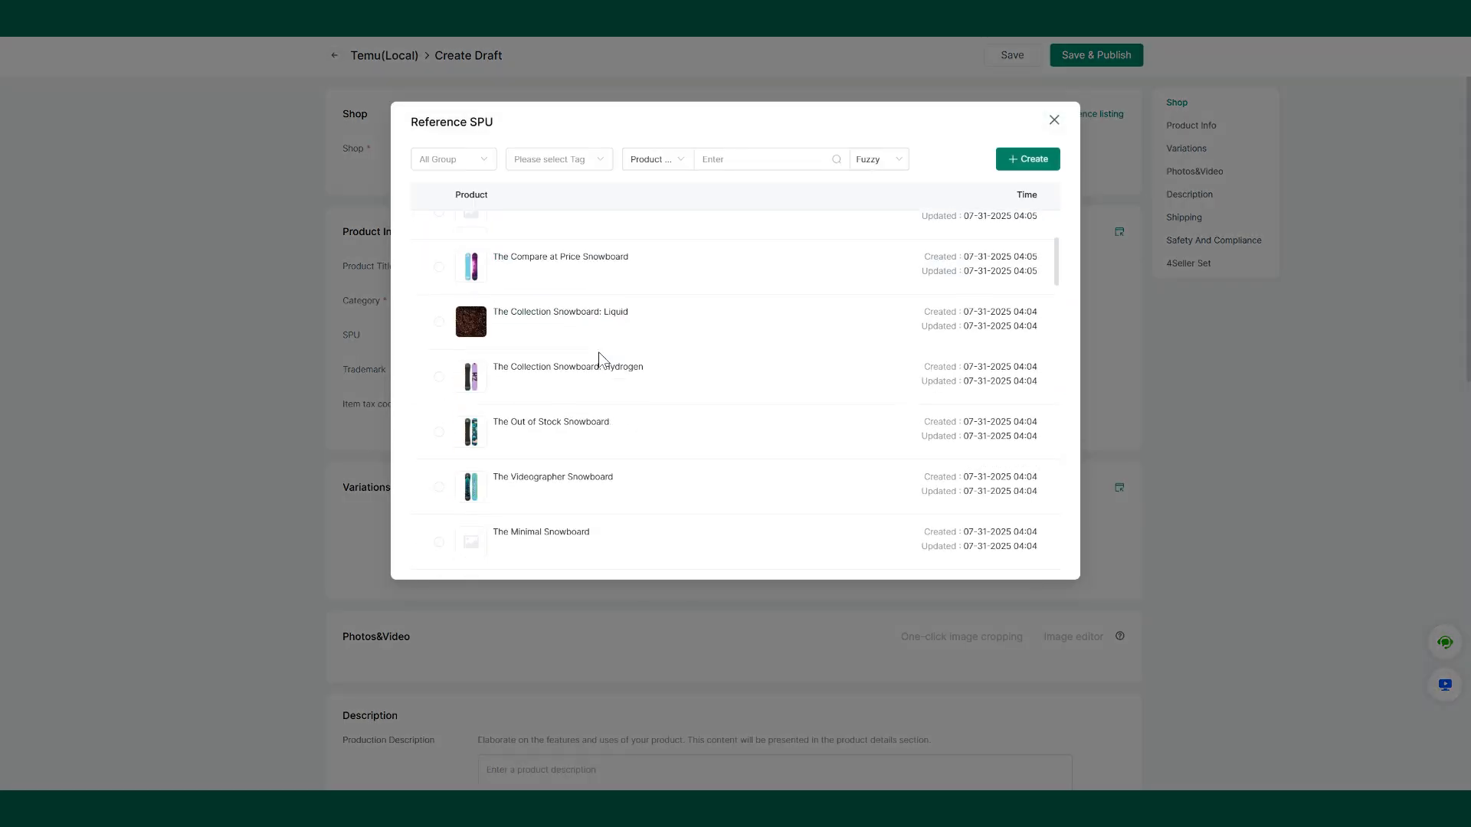
left_click(438, 377)
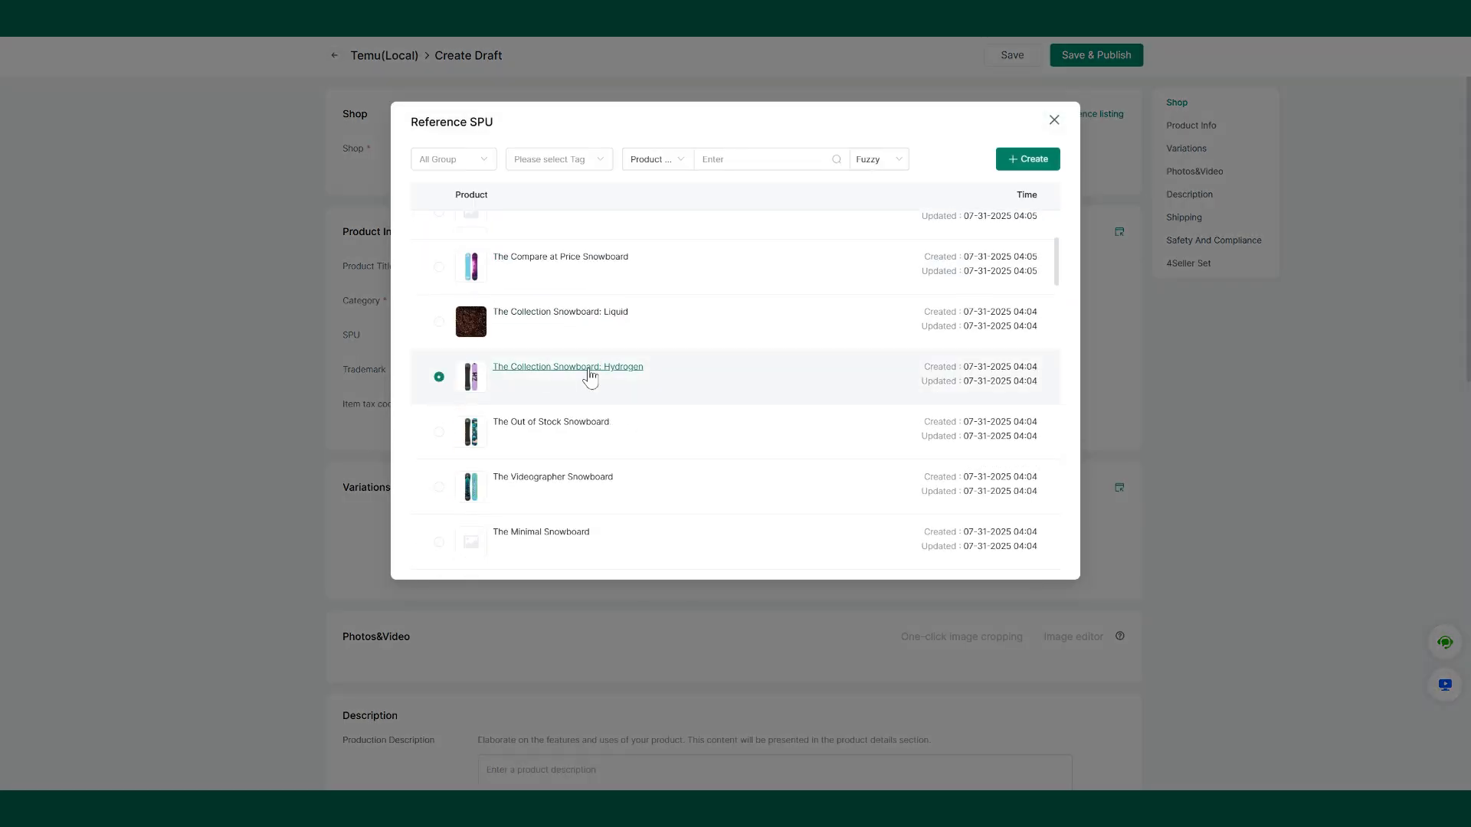
left_click(1016, 154)
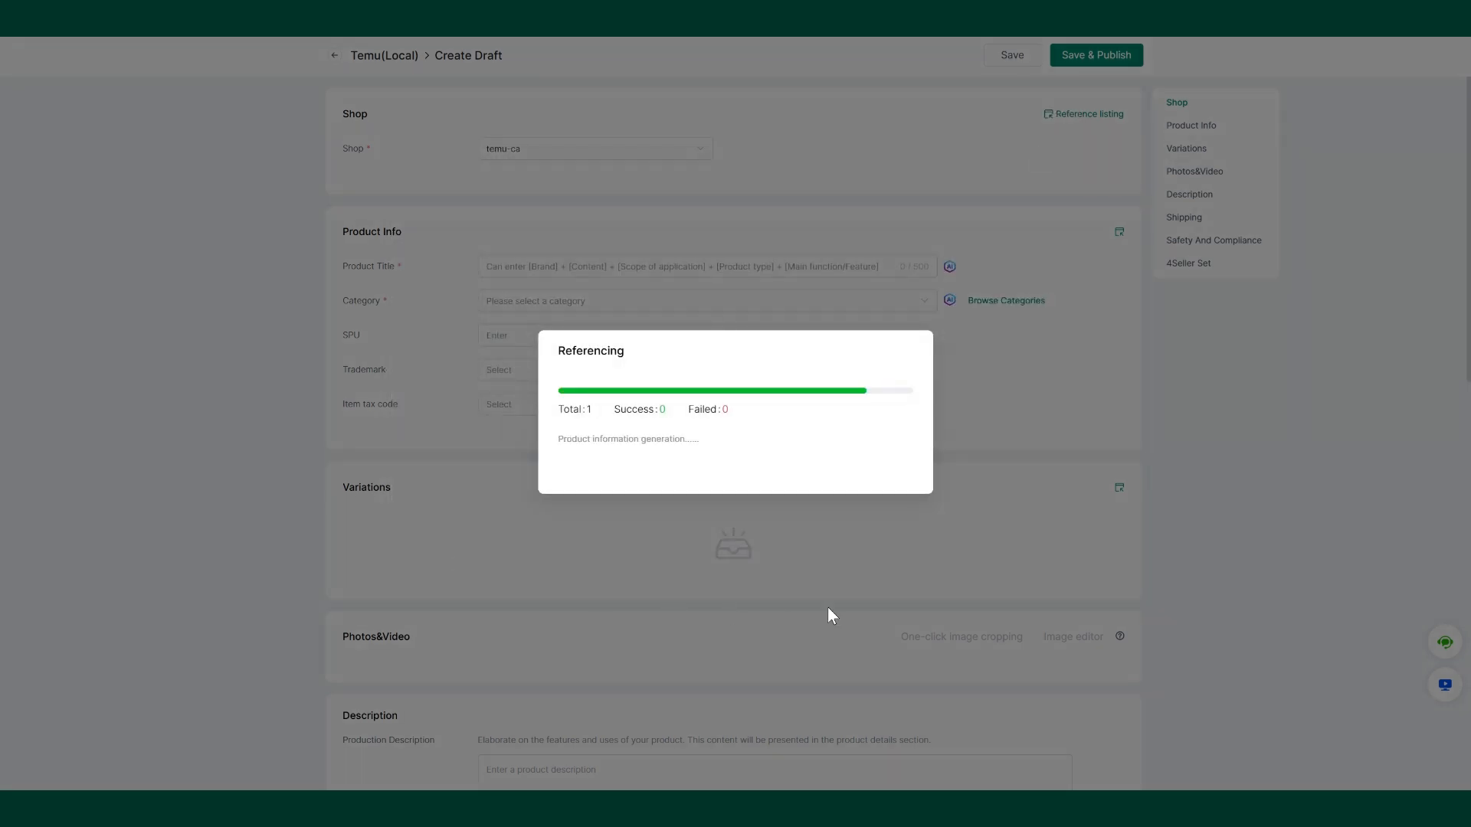
left_click(863, 475)
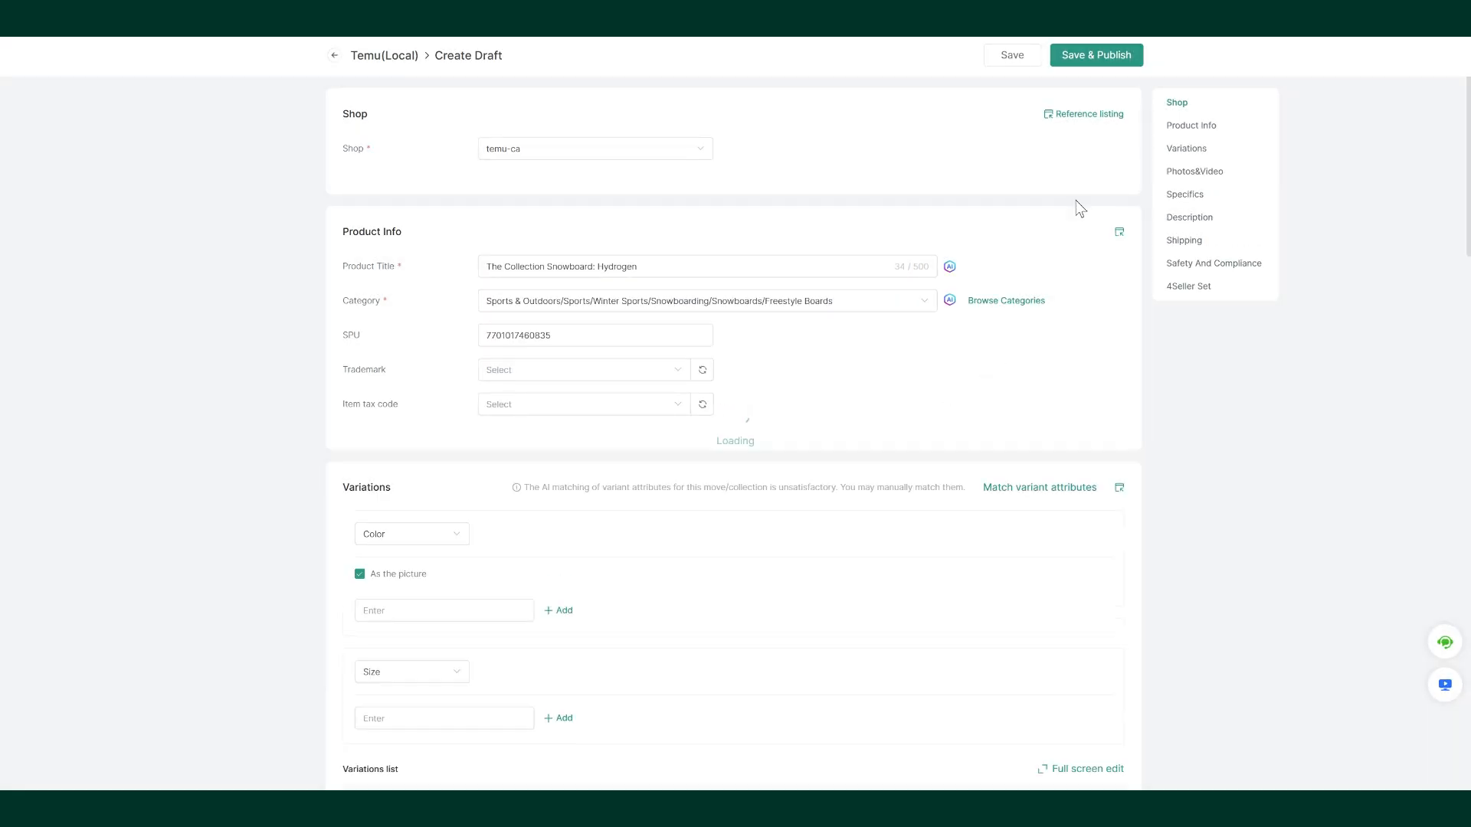
- Reopen the Reference SPU list from the Temu draft and start creating a new SPU there
mouse_move(1077, 116)
left_click(1053, 192)
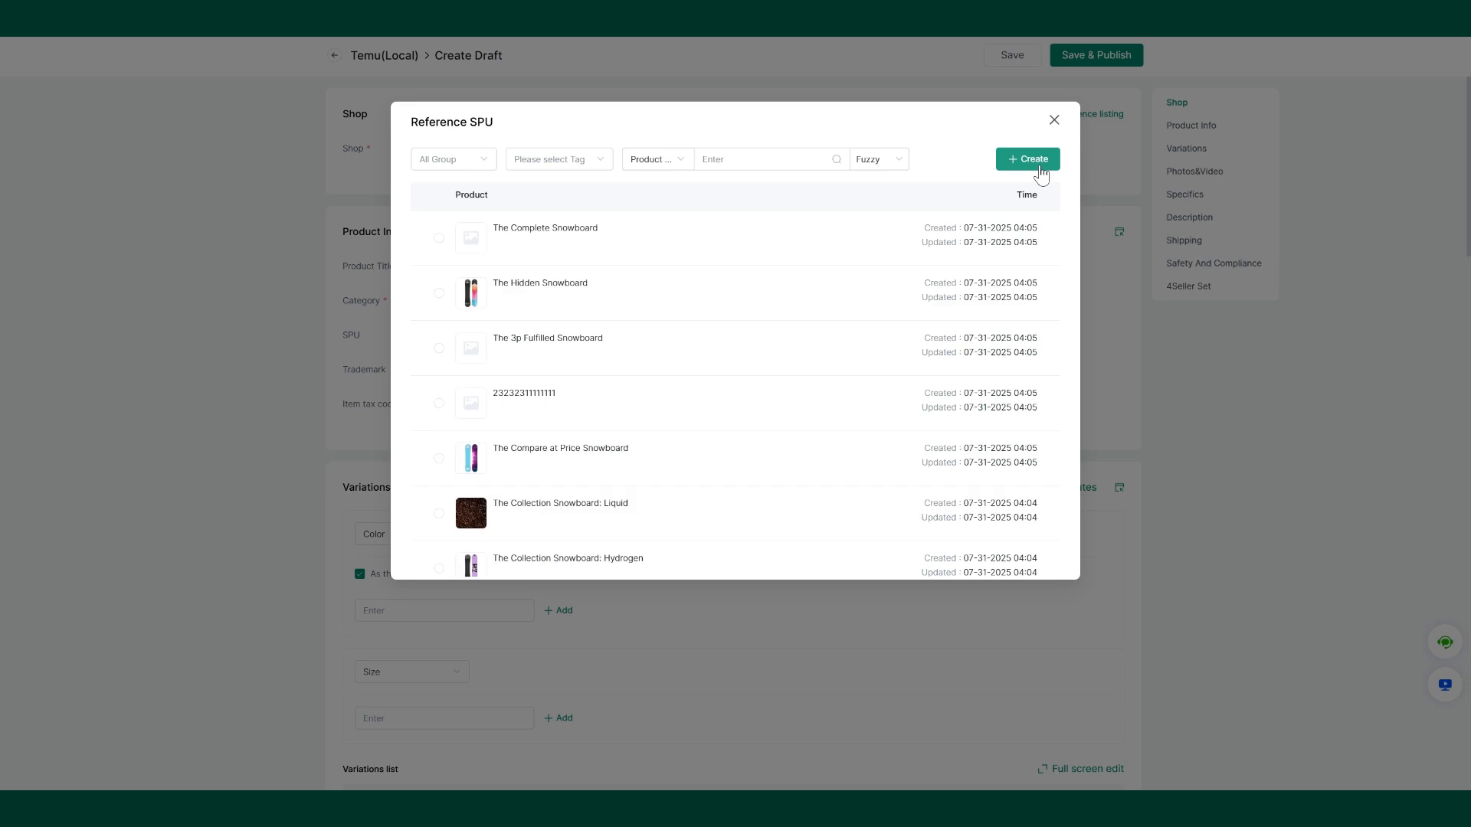
left_click(1040, 175)
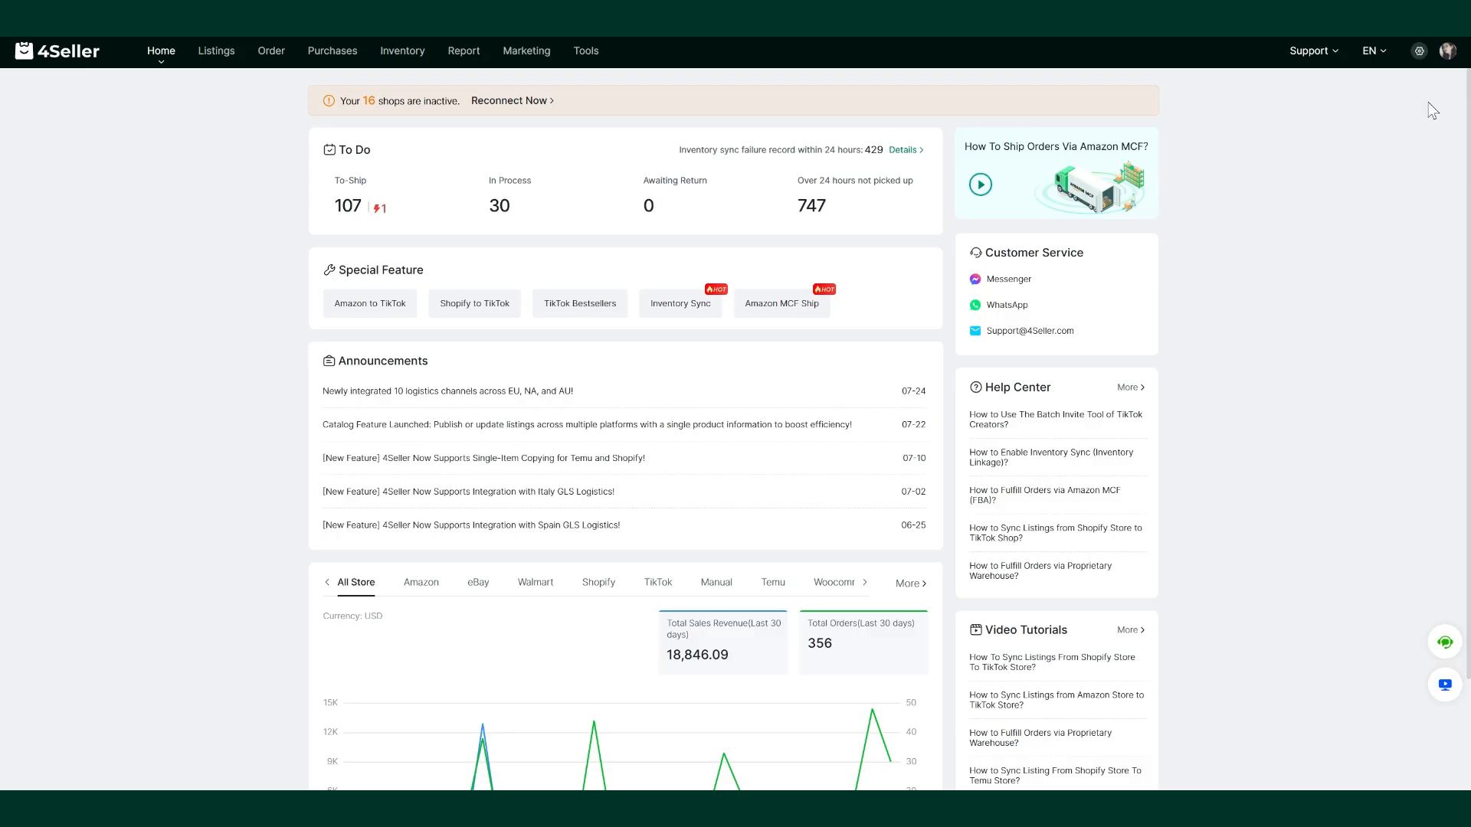
- Enable Auto association SPU/SKU in the listing sync settings
left_click(1417, 50)
left_click(1389, 151)
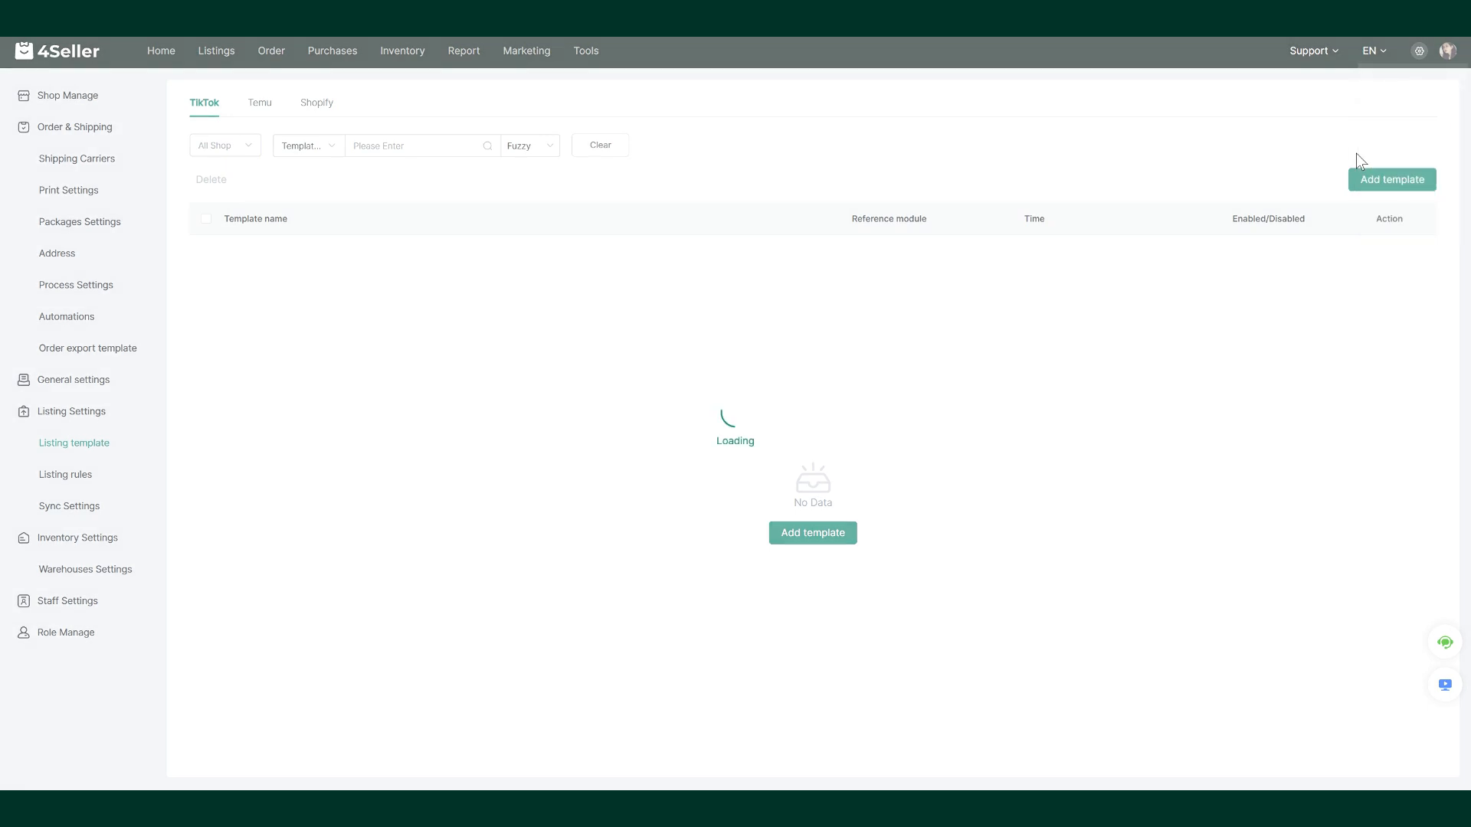
left_click(89, 509)
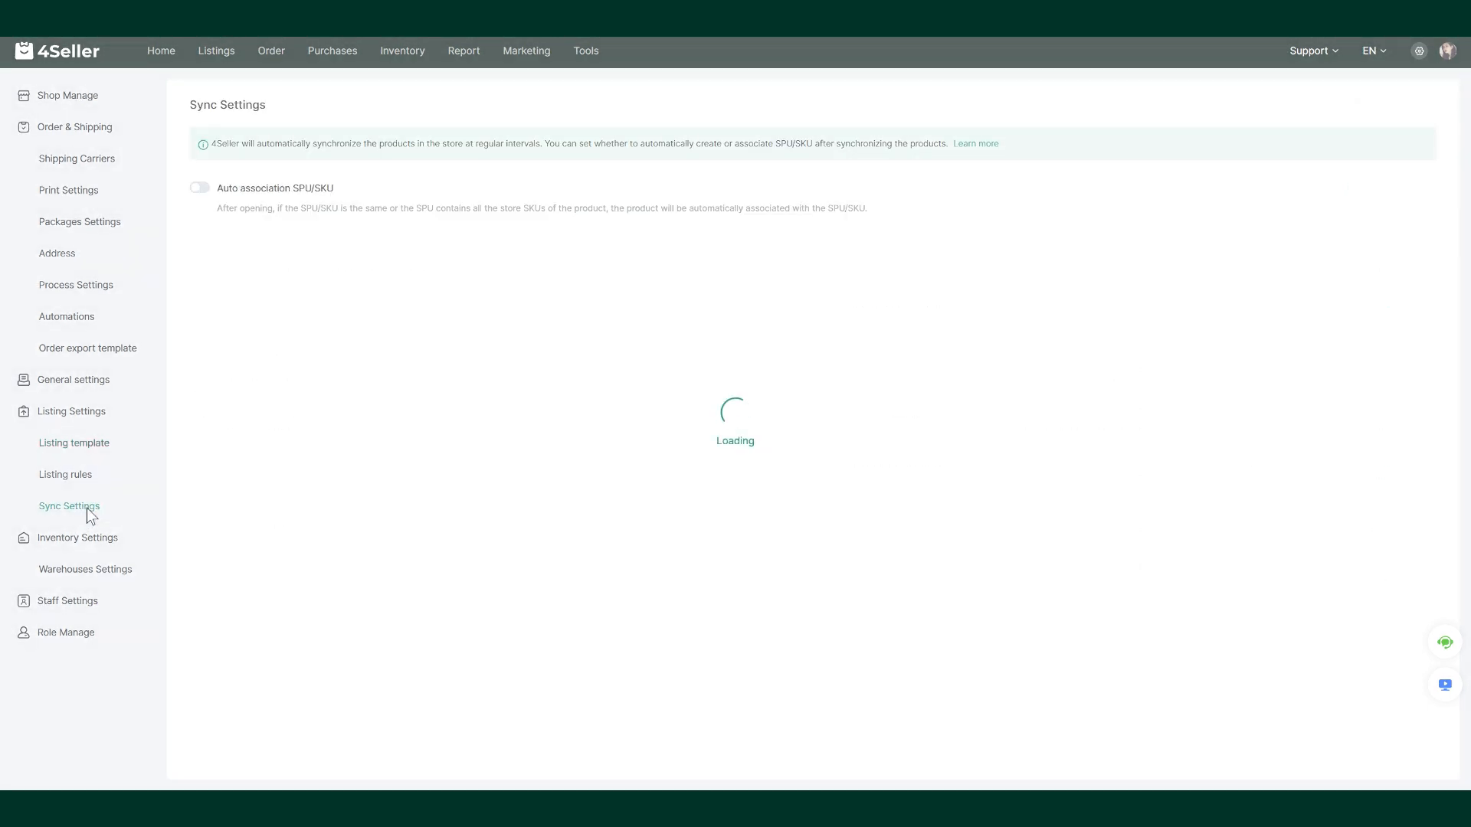
left_click(205, 189)
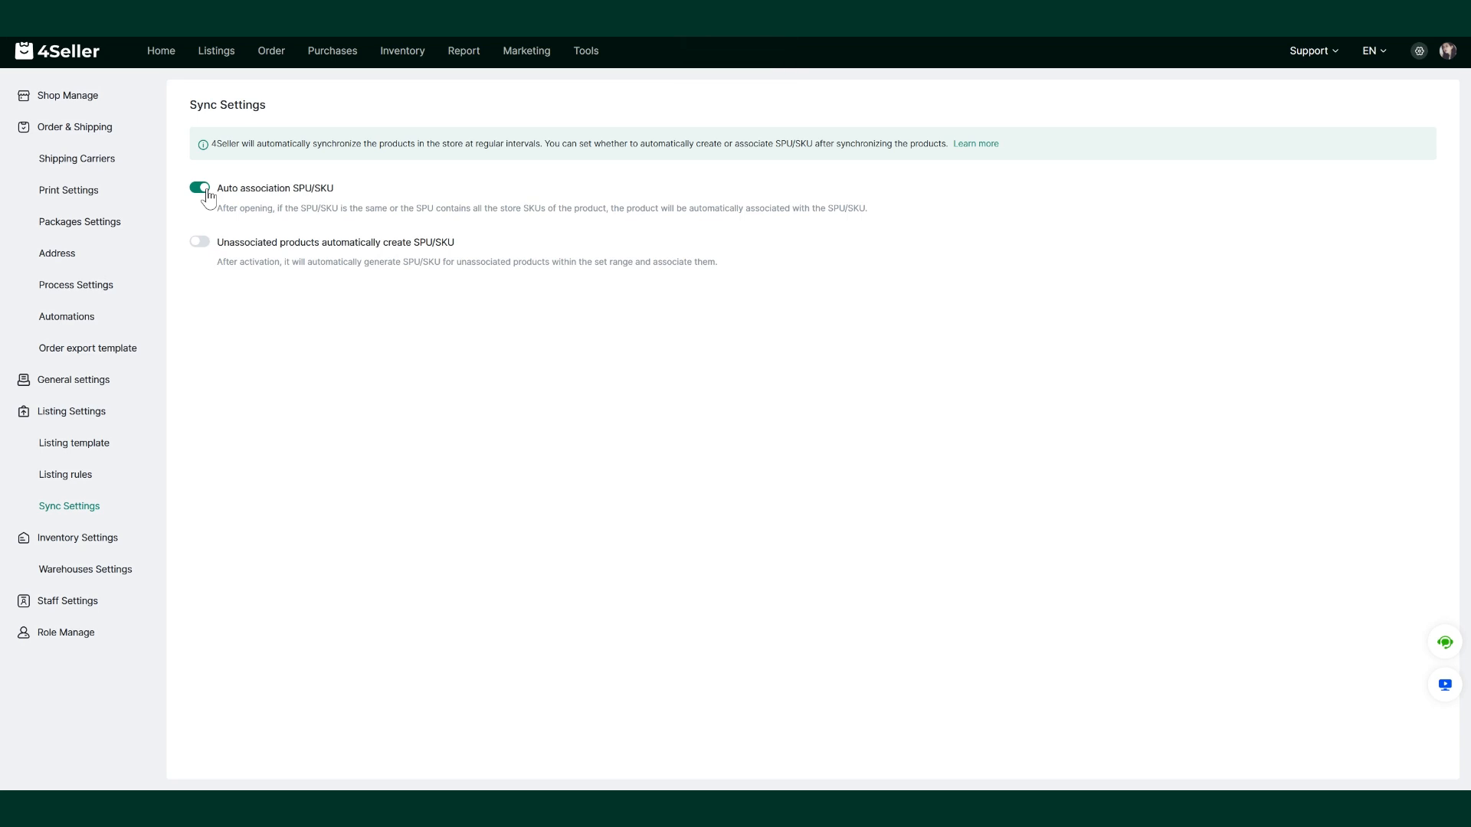
- View the related product selection for The Complete Snowboard in the catalog and close it without linking a product
mouse_move(226, 59)
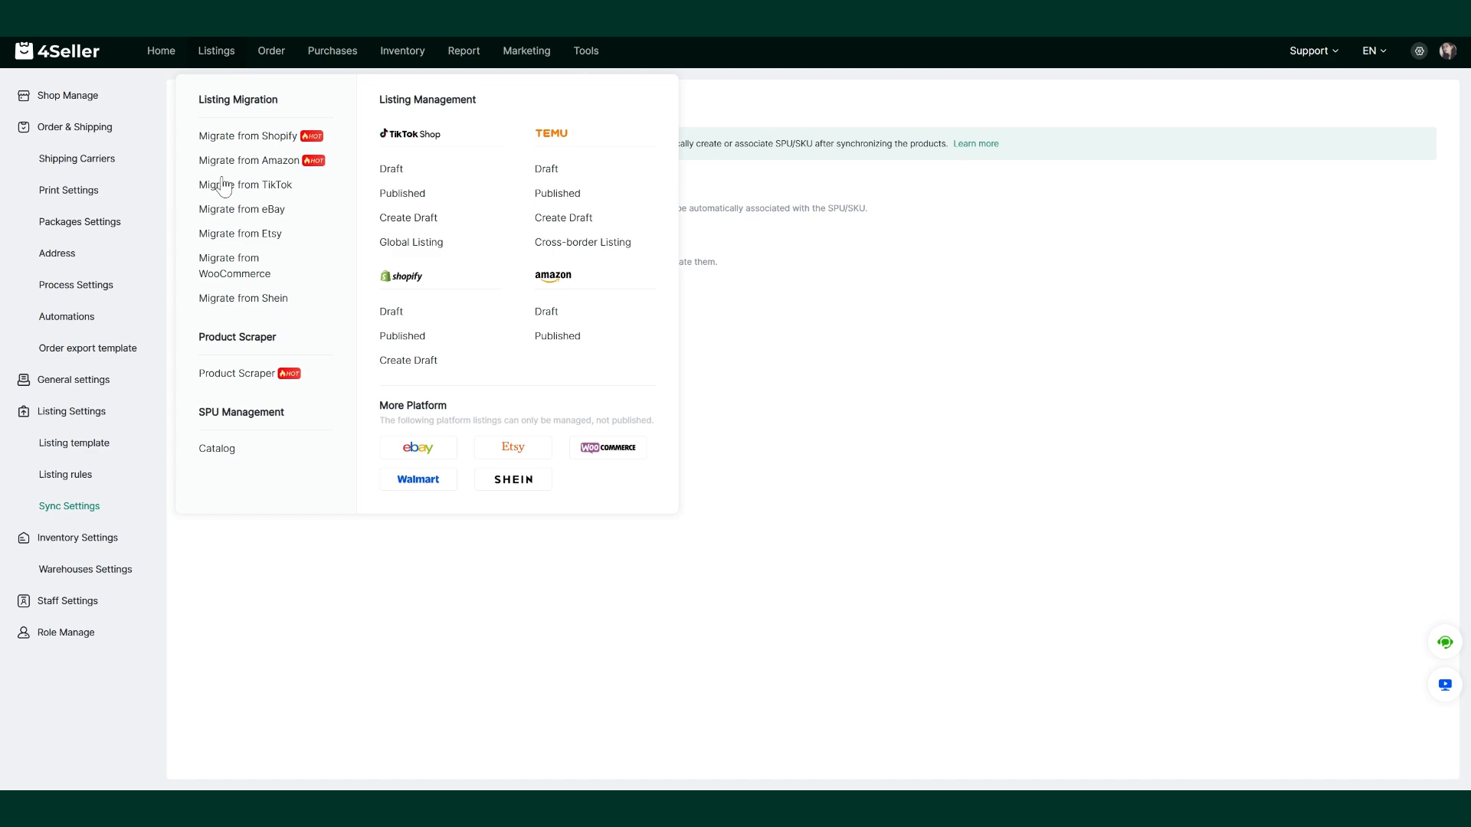
left_click(218, 454)
mouse_move(1336, 342)
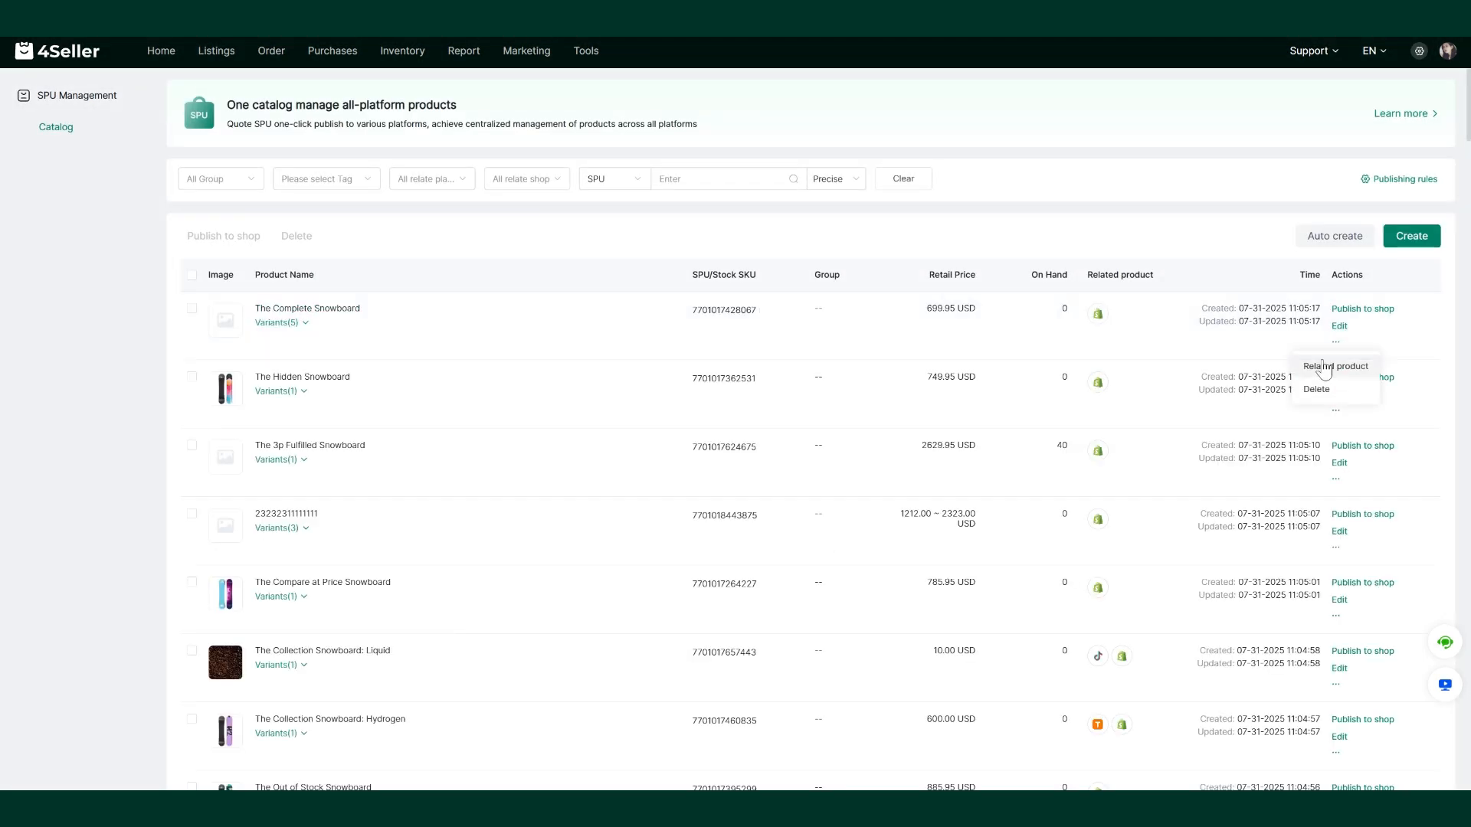
left_click(1324, 367)
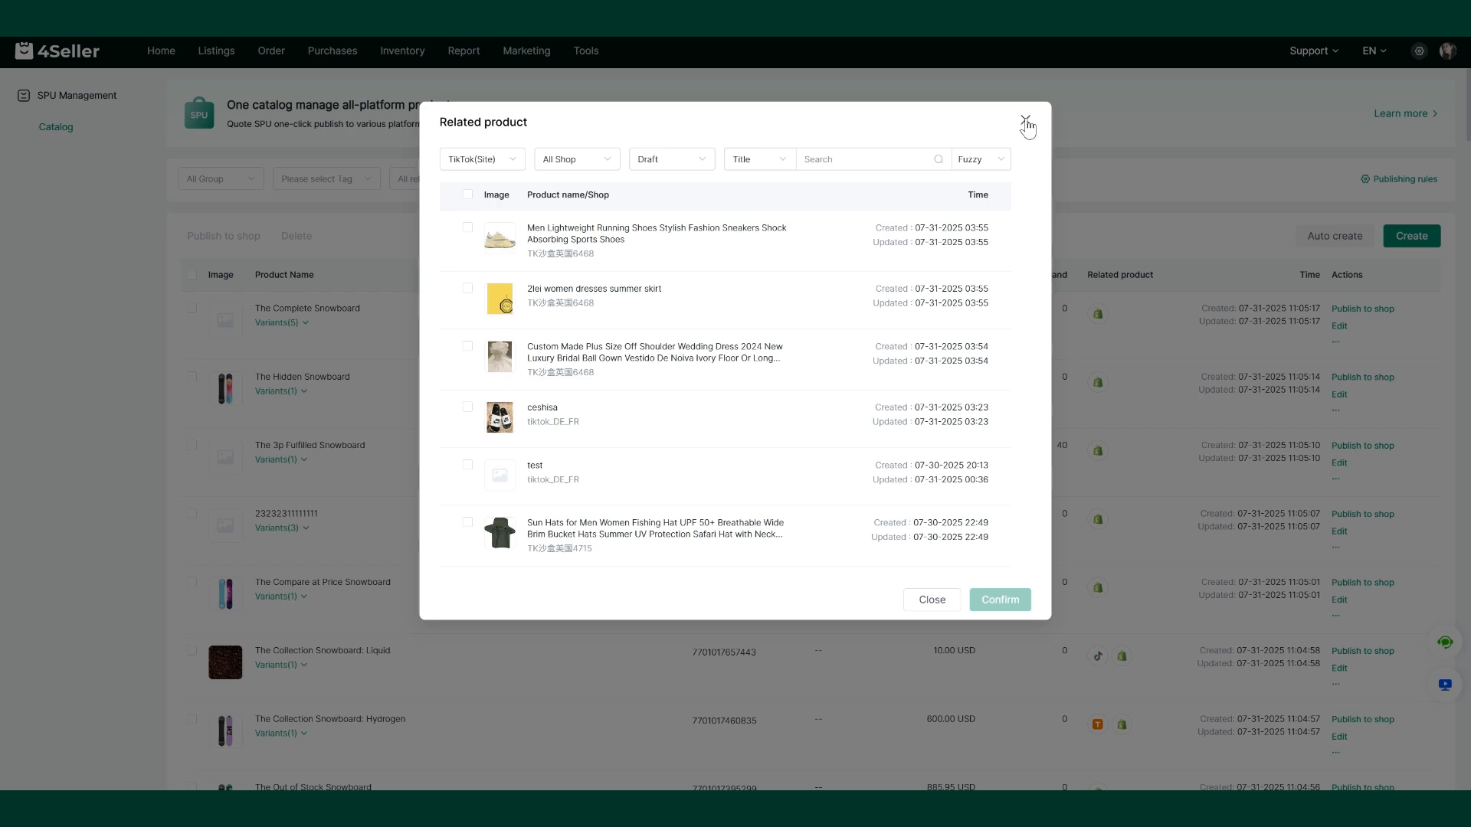
left_click(1025, 120)
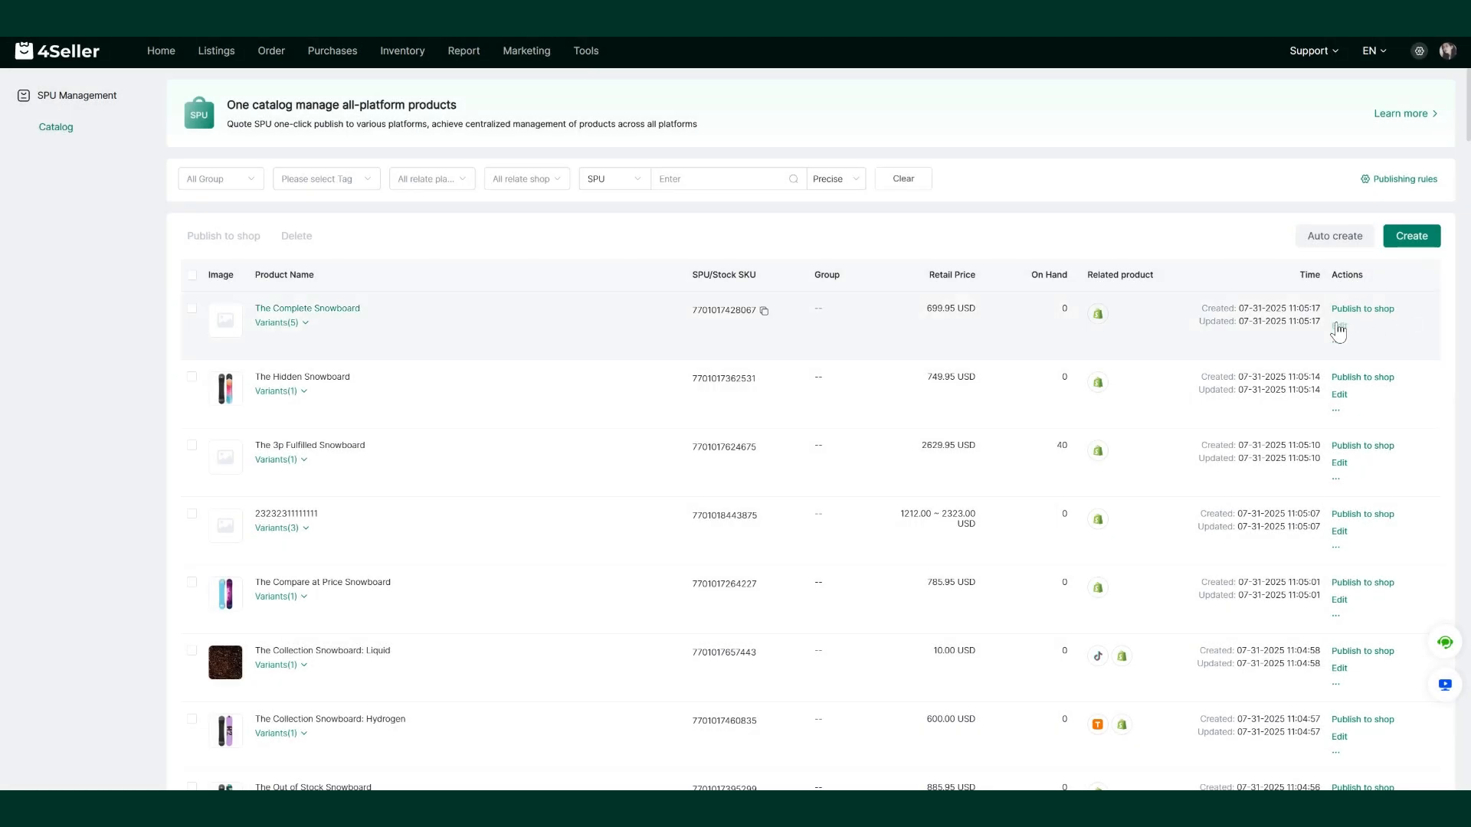
- Edit The Complete Snowboard SPU and add the TikTok draft Sun Hats for Men Women Fishing Hat as a related product
left_click(1338, 327)
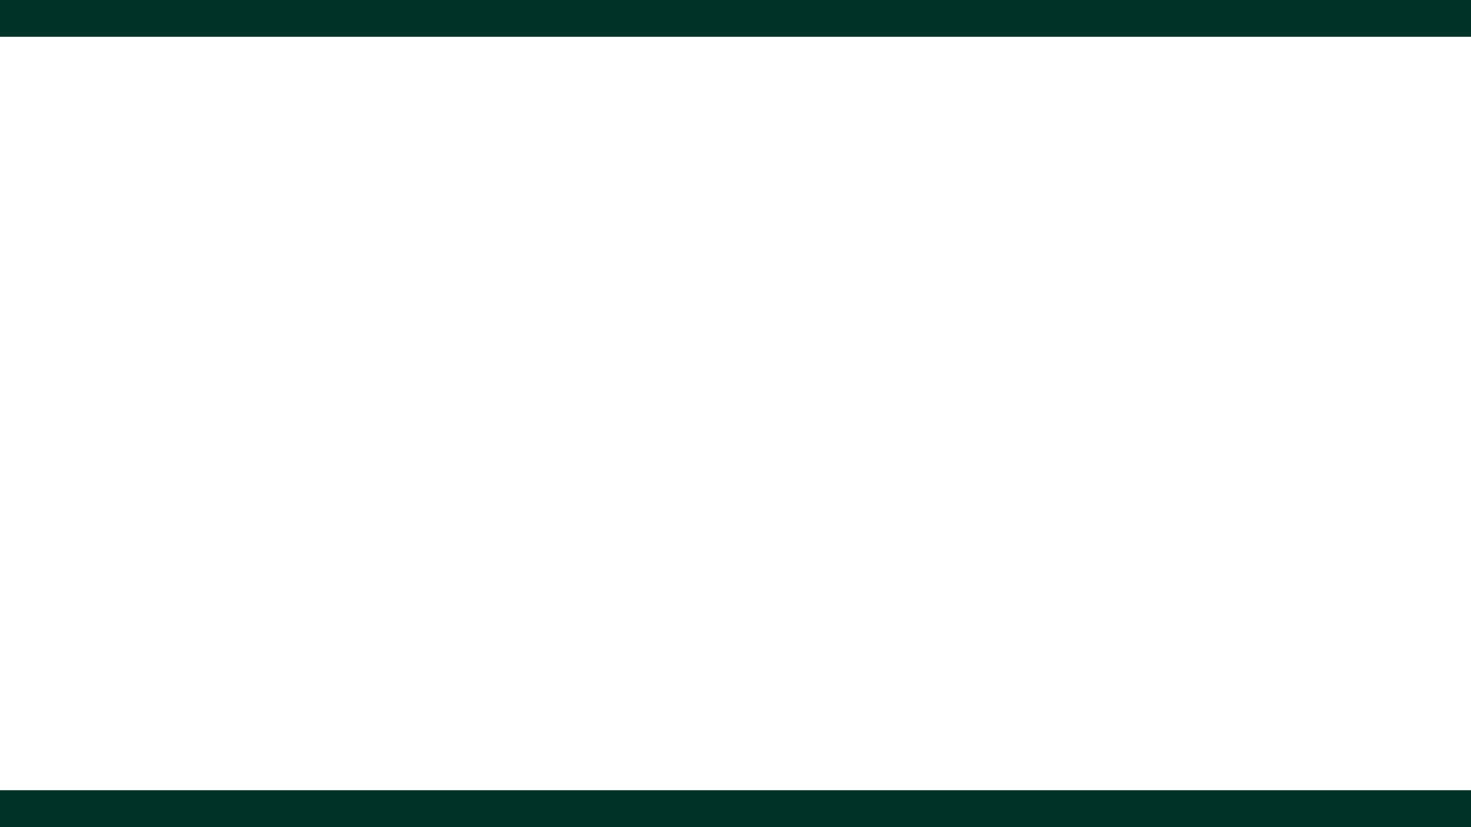
scroll(1226, 567, "down", 7)
scroll(1229, 574, "down", 8)
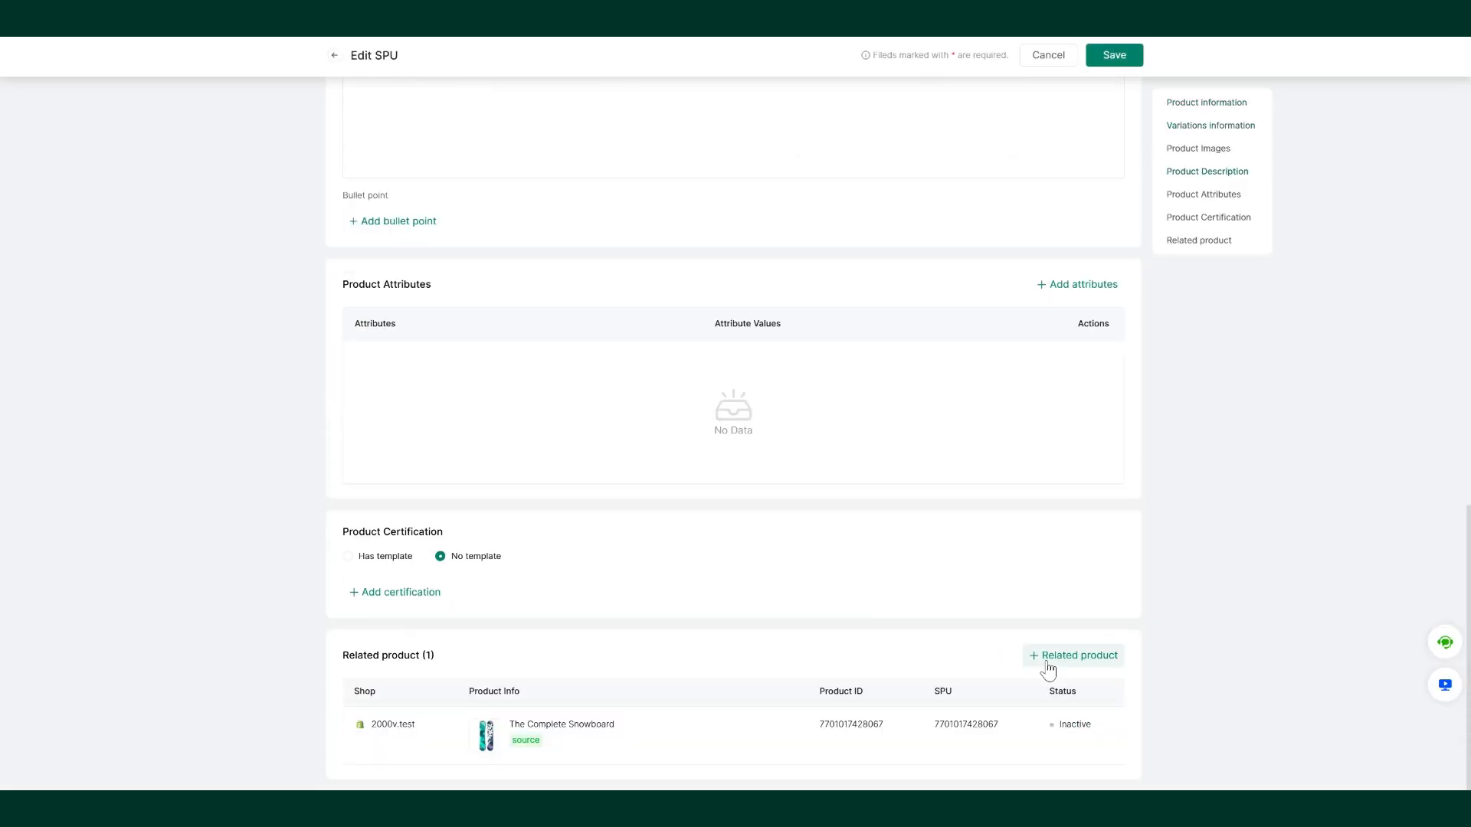
left_click(1048, 664)
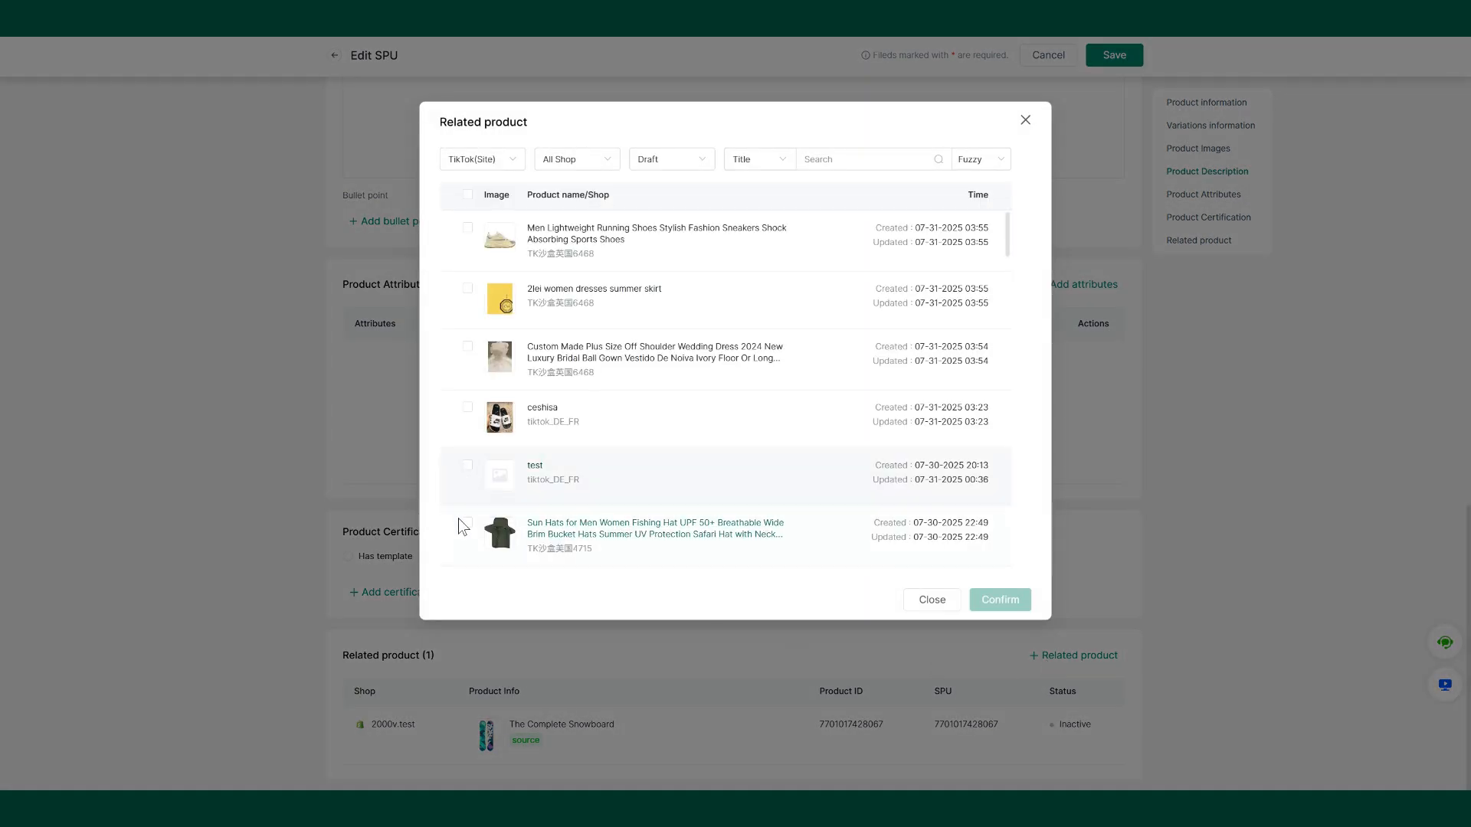
left_click(468, 523)
left_click(981, 601)
left_click(873, 475)
scroll(402, 665, "down", 1)
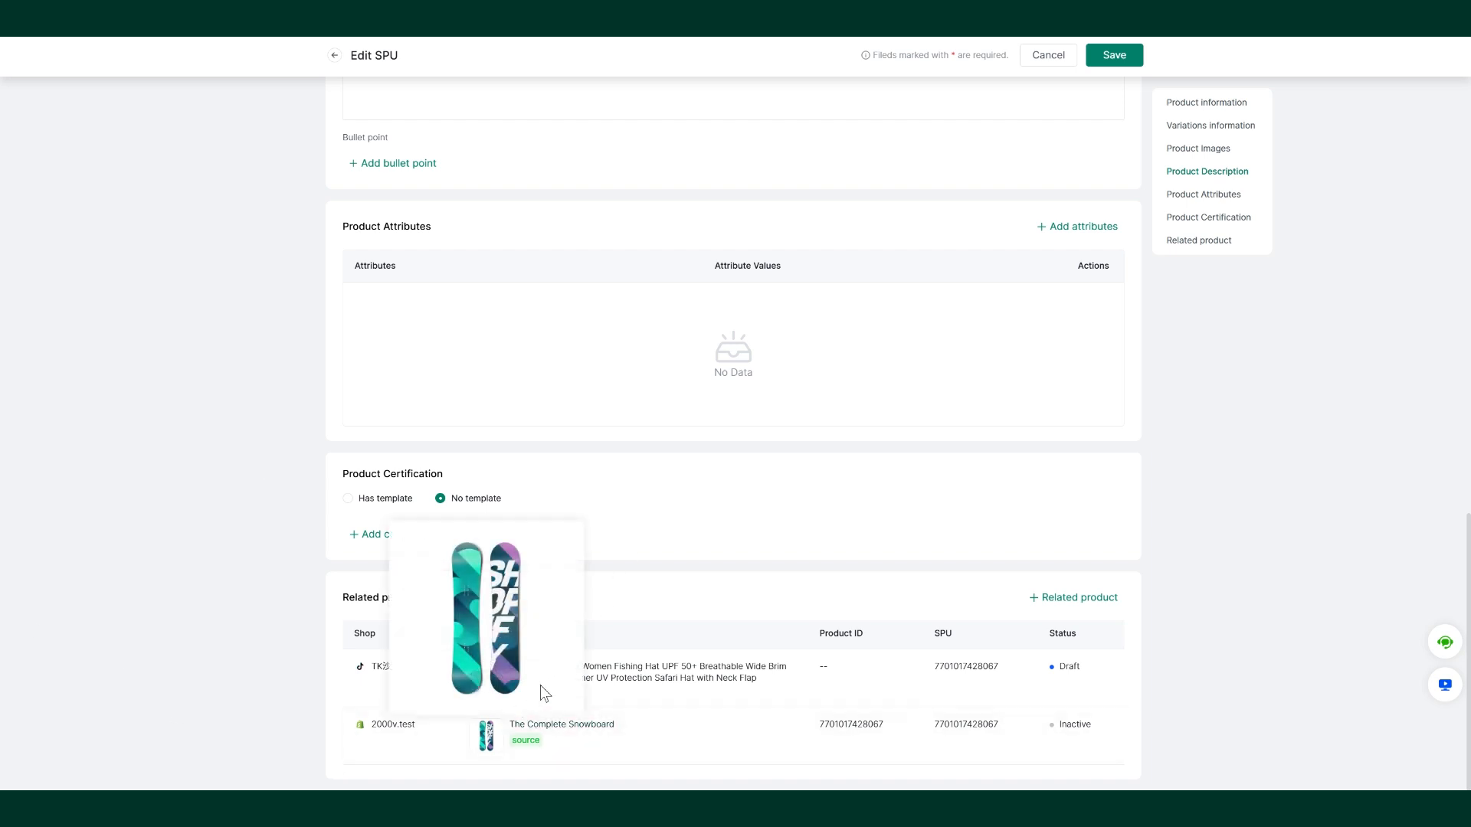
- Open the related TikTok draft Sun Hats for Men Women Fishing Hat for editing and review its variations, description, shipping and certification sections
left_click(627, 684)
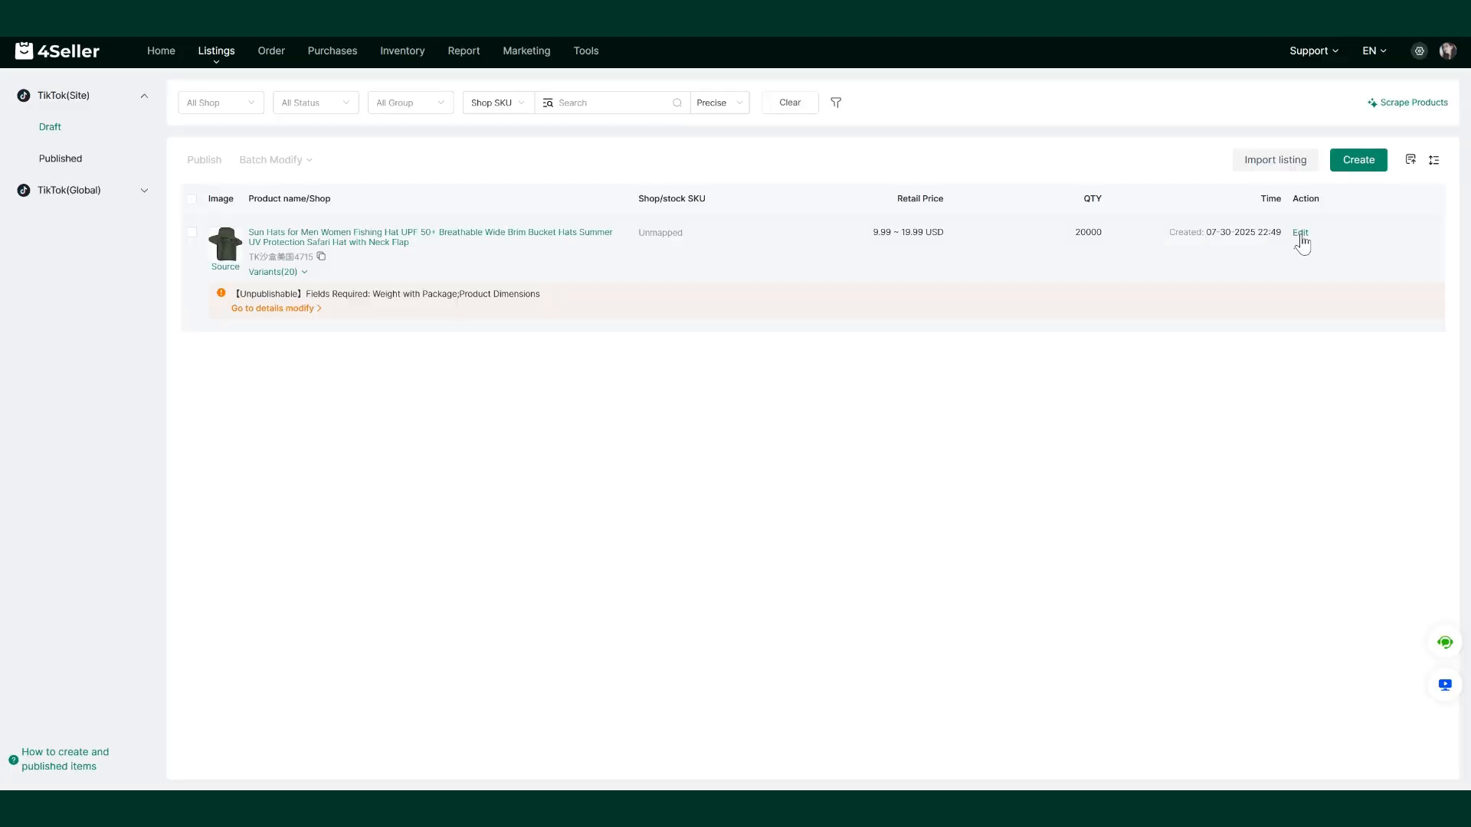
left_click(1301, 233)
scroll(329, 592, "down", 20)
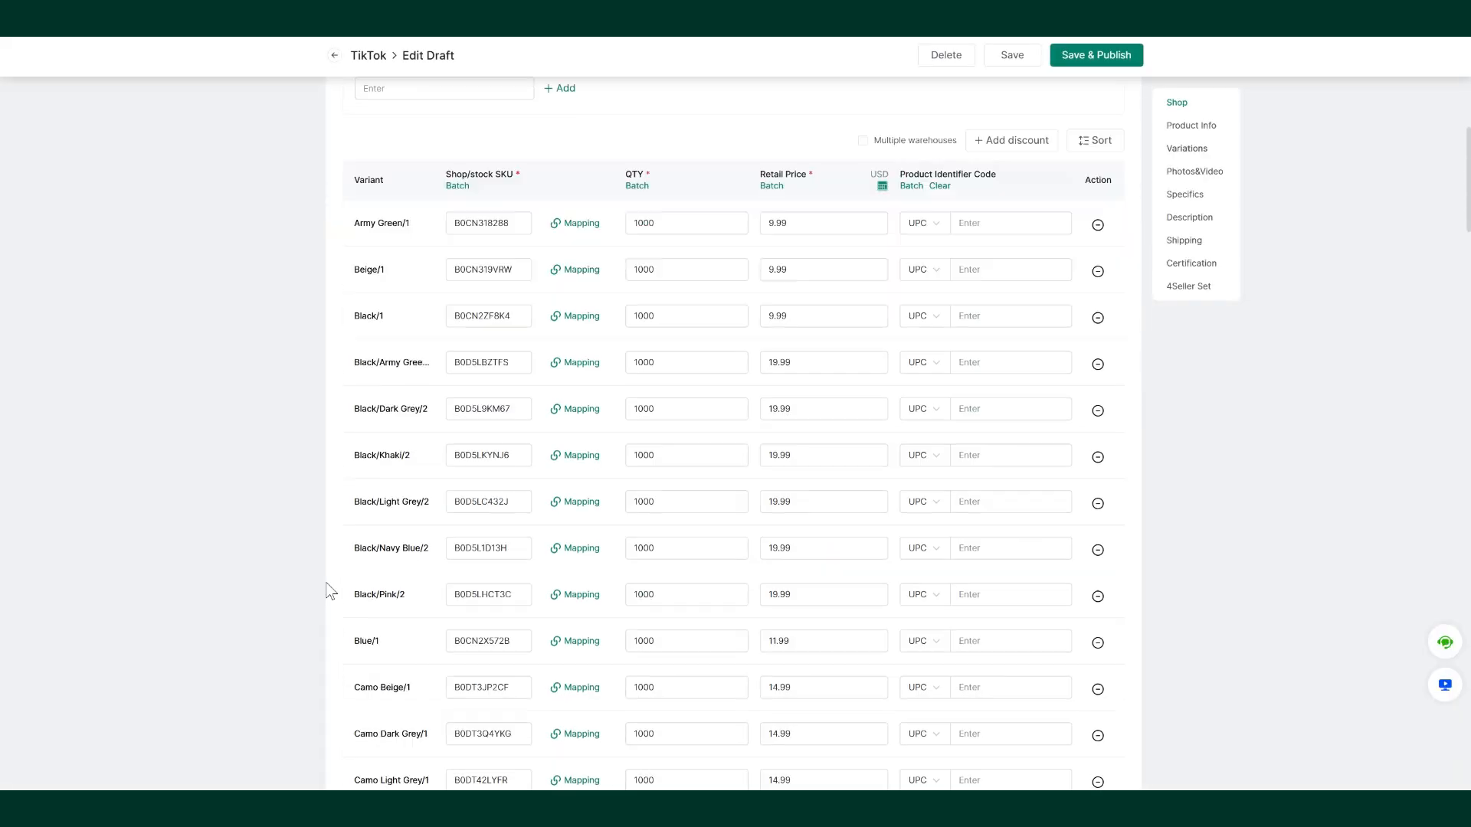
scroll(329, 592, "down", 20)
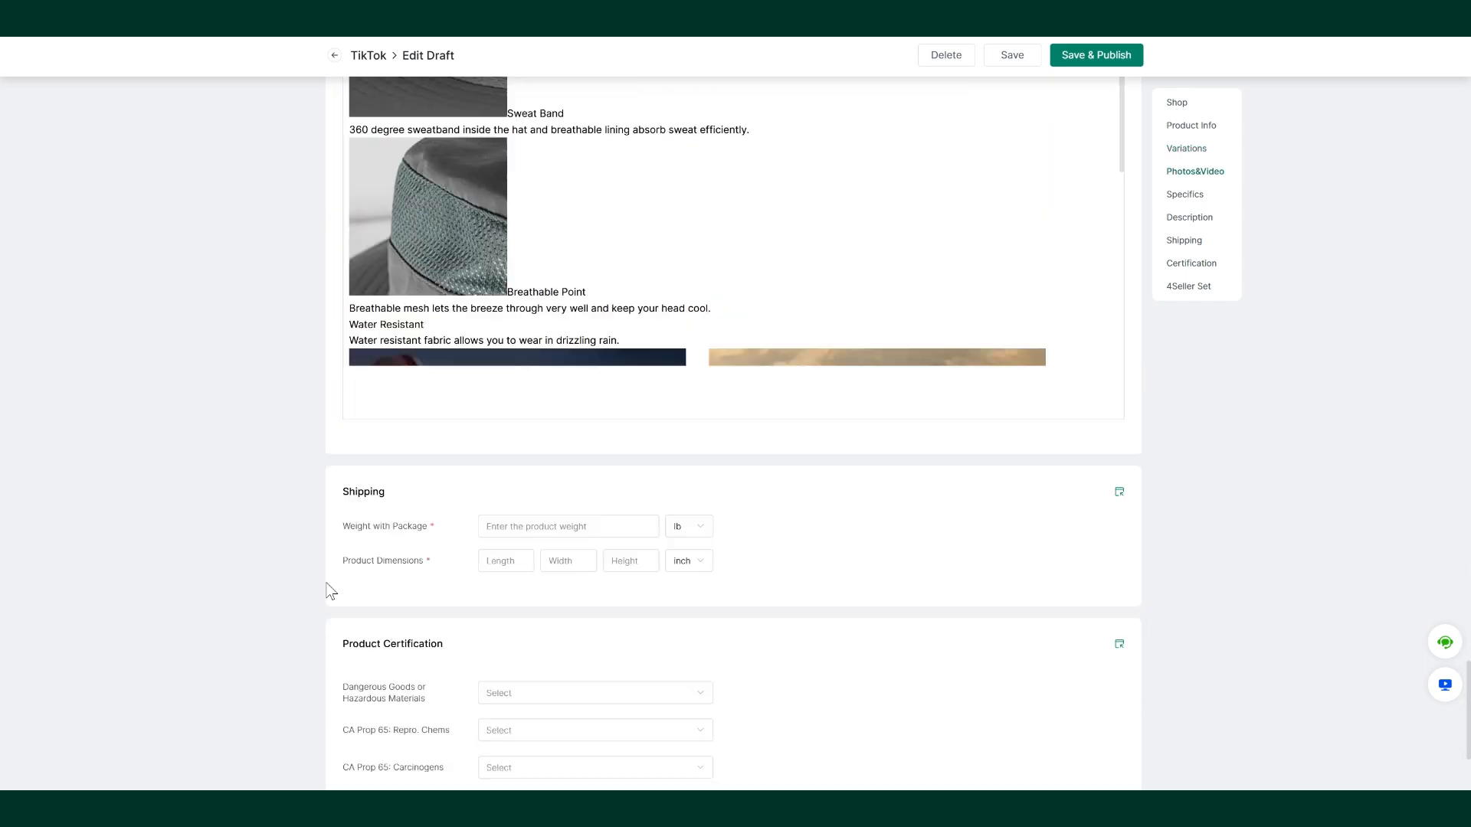
mouse_move(552, 745)
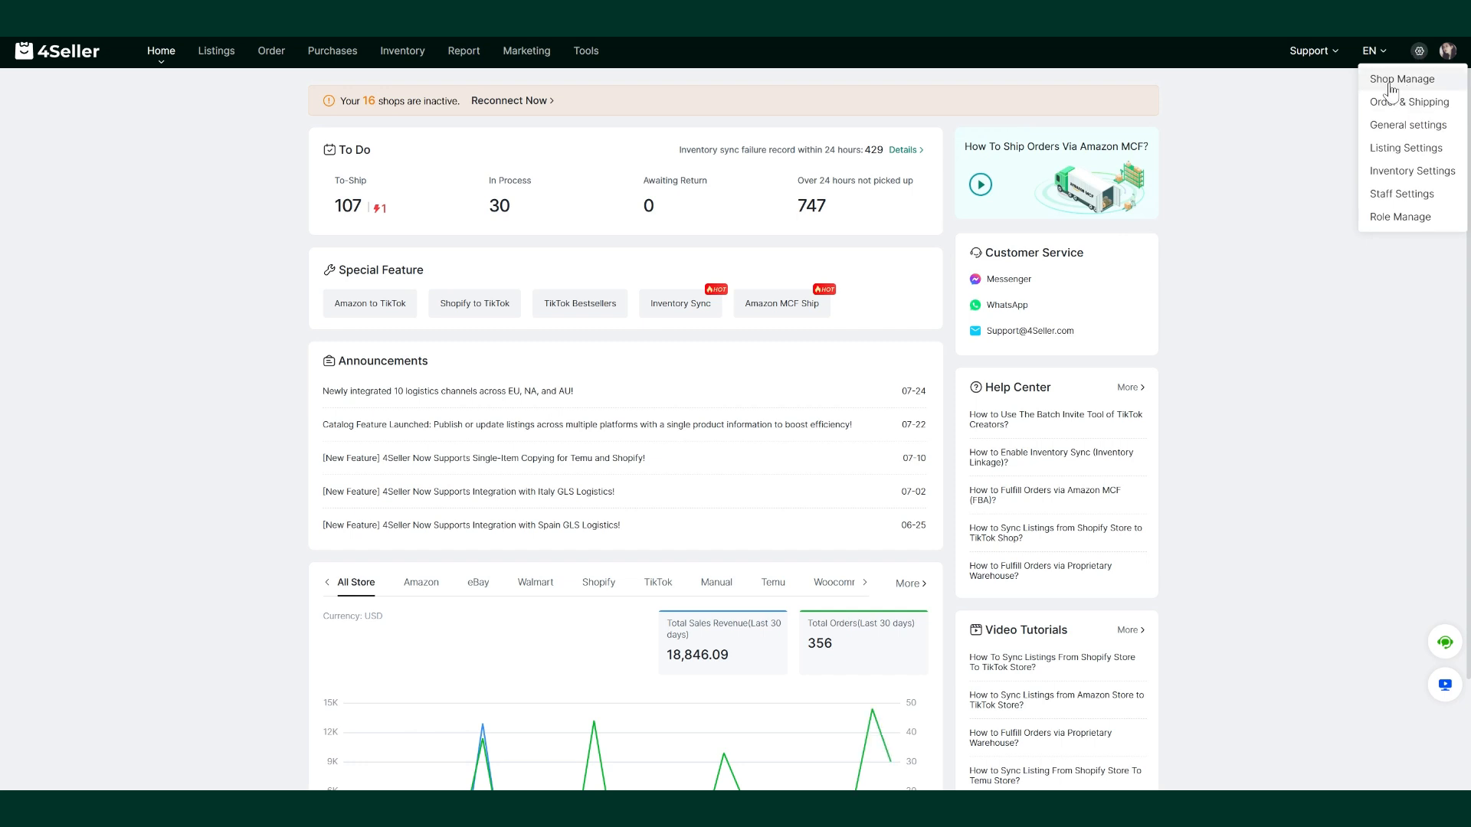
- Set product updates to synchronize automatically with SPU/SKU for Title & Description, Product Image, Weight & Dimensions and Price info in the listing sync settings
left_click(1398, 80)
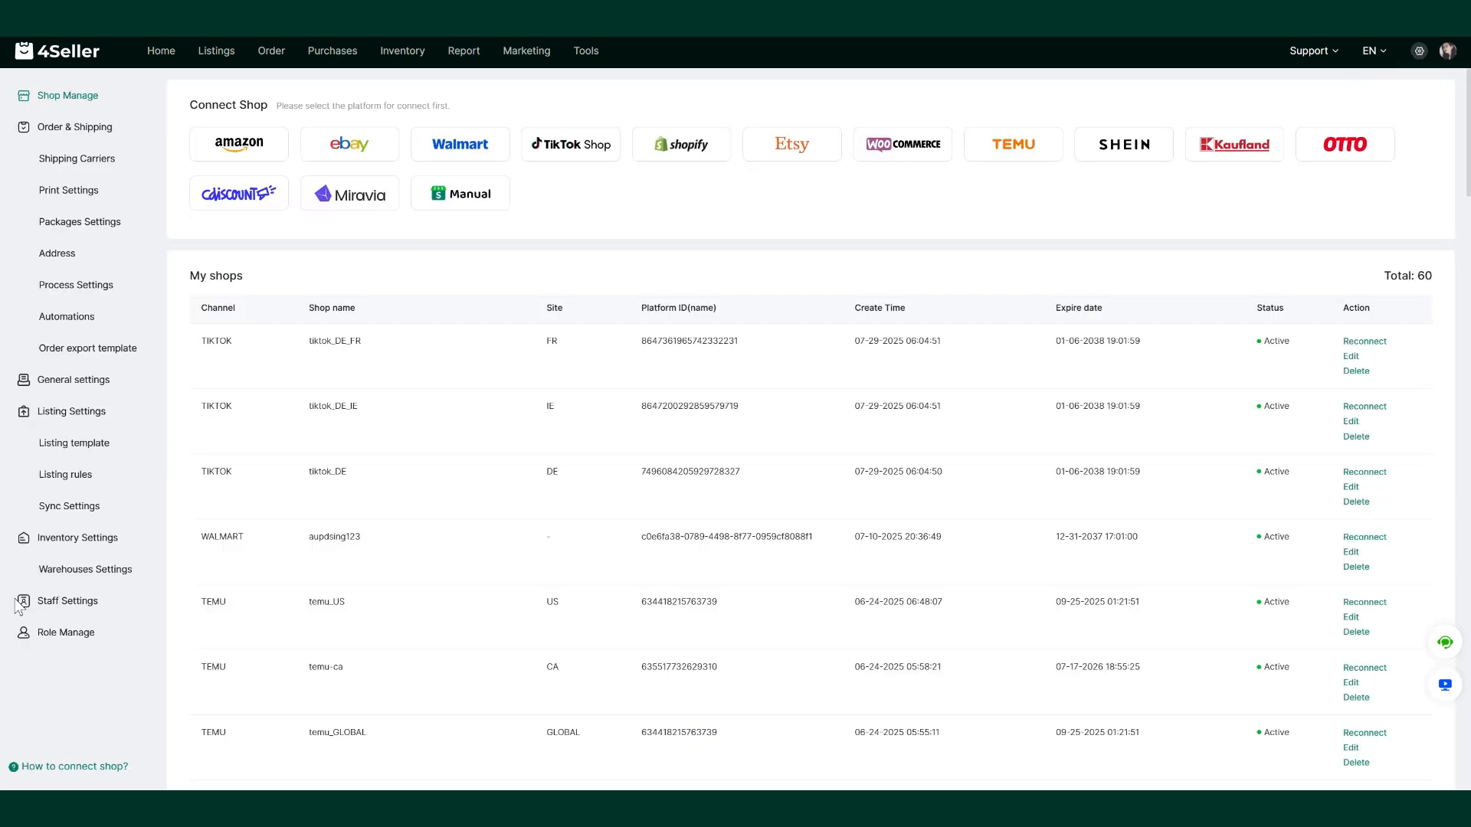
left_click(98, 506)
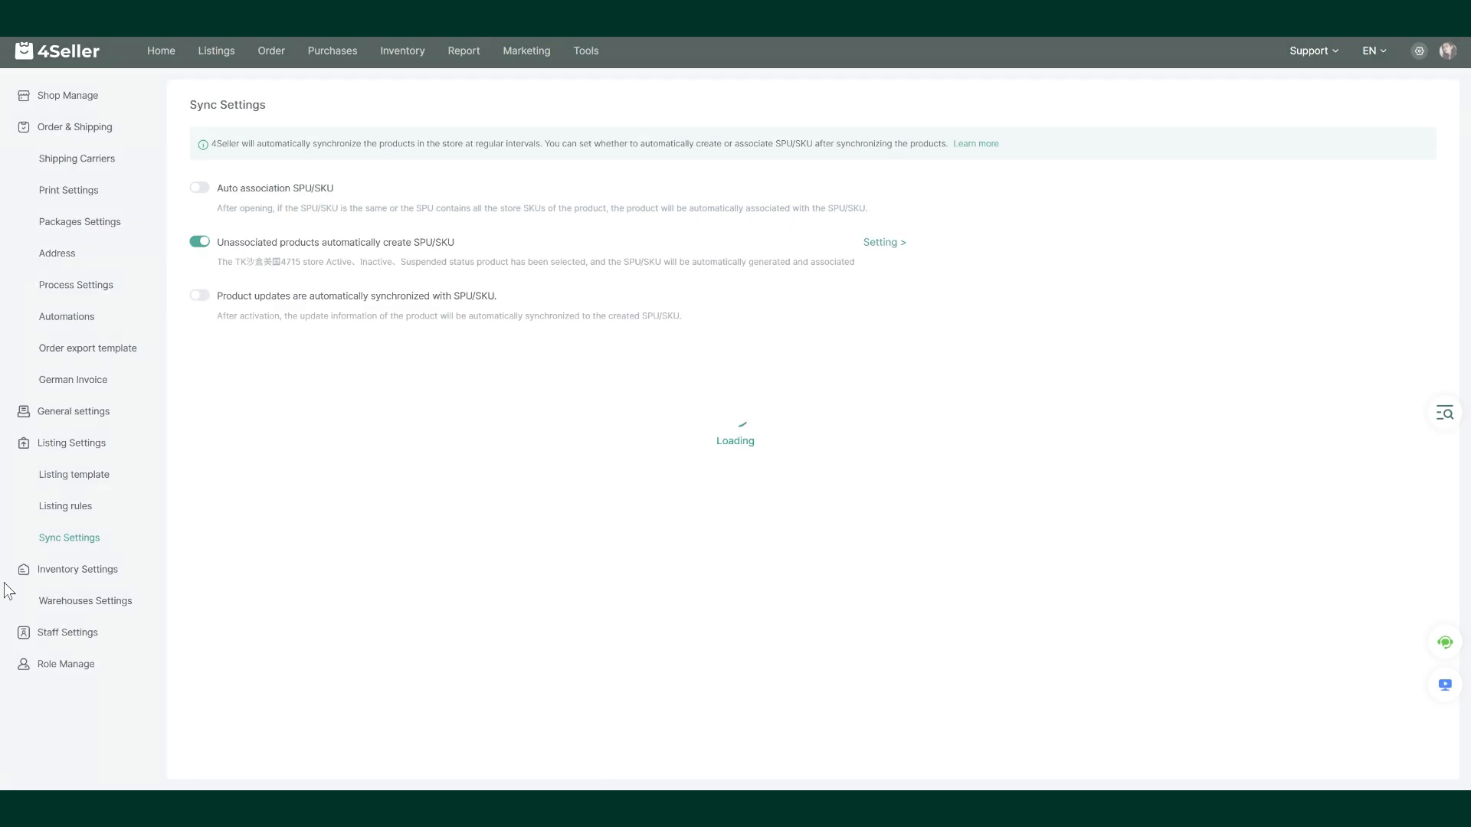
left_click(199, 297)
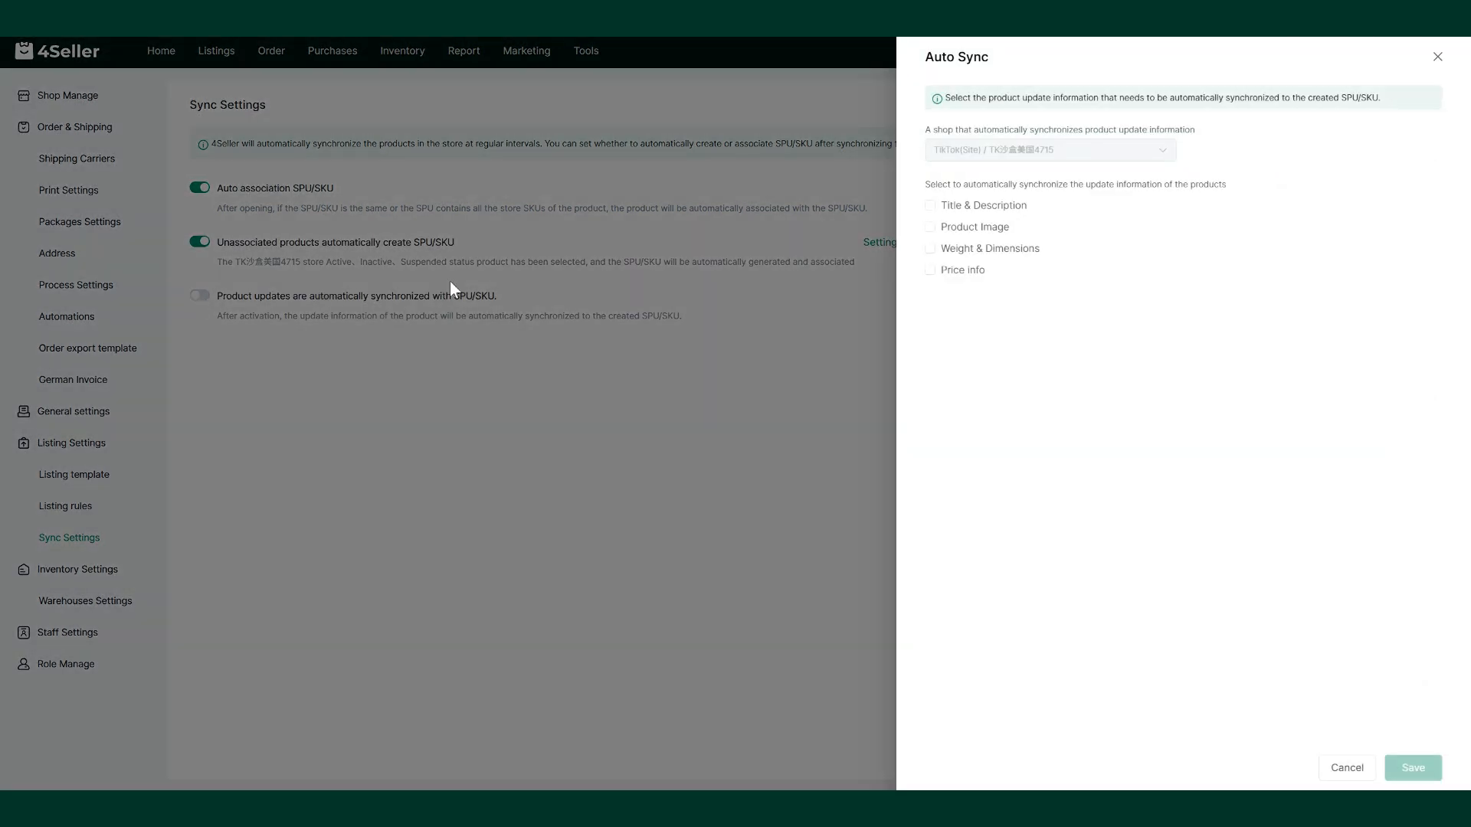
left_click(930, 205)
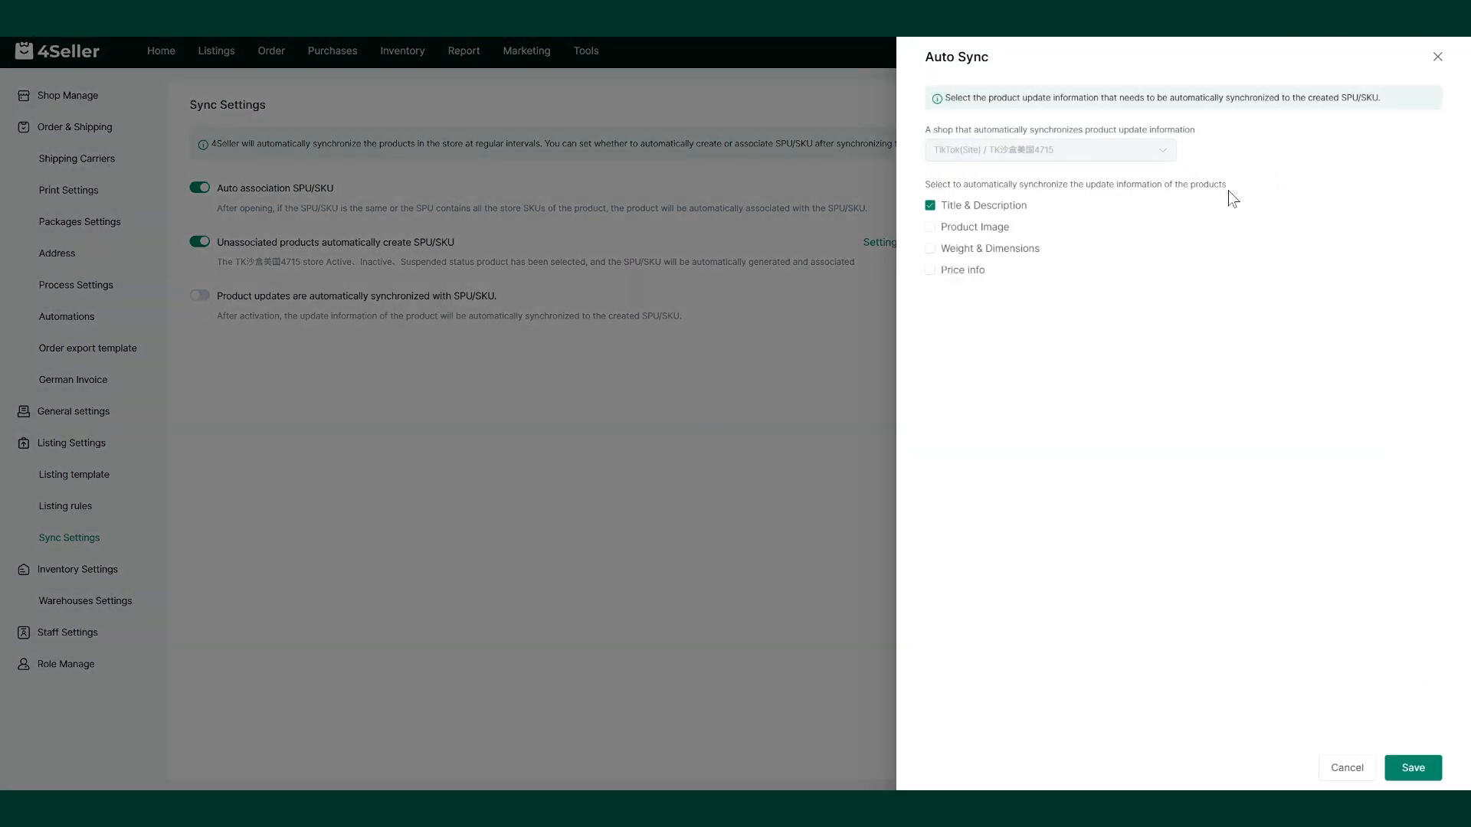
left_click(975, 230)
left_click(950, 272)
left_click(1414, 767)
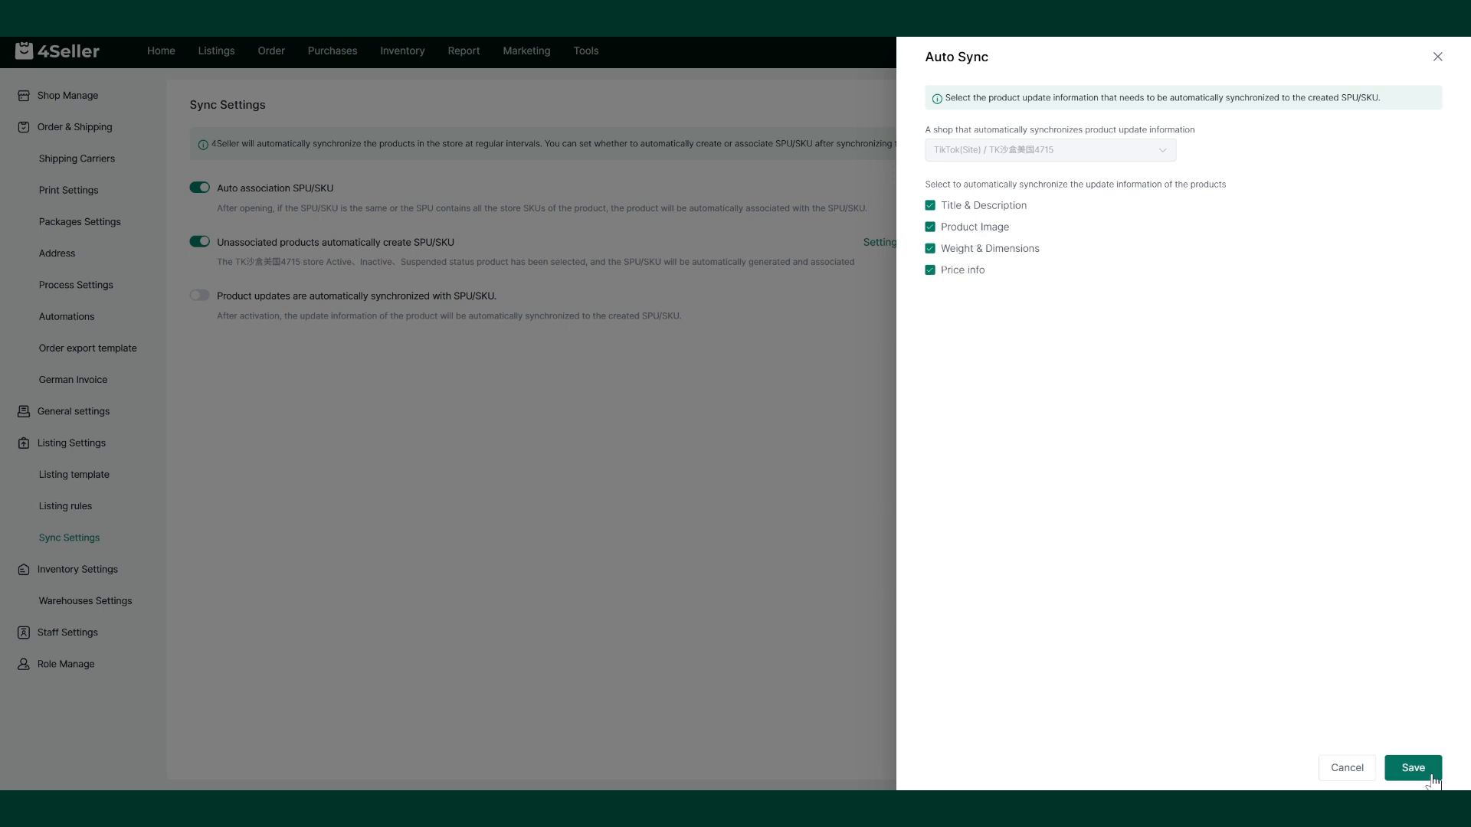